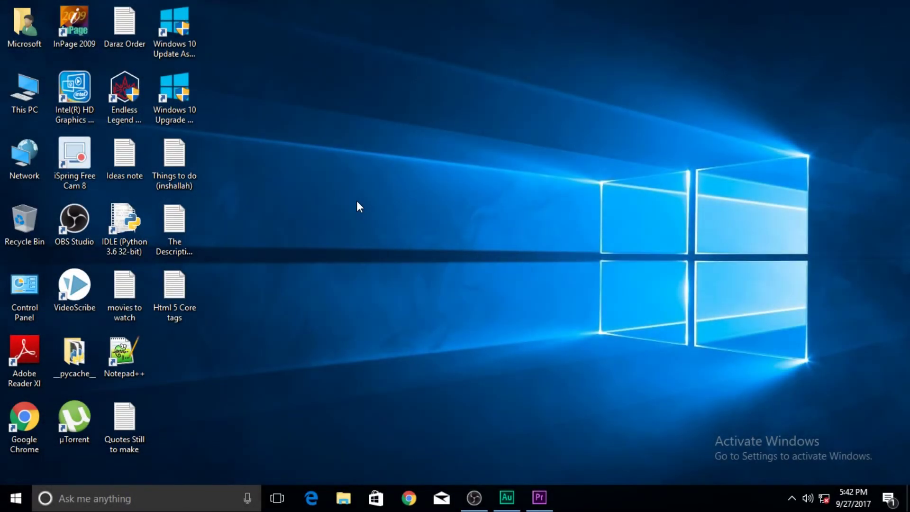
Step: Restore the Premiere Pro window showing the empty 'Premiere Pro tutorial 1' project
{"action": "left_click", "coordinate": [547, 498]}
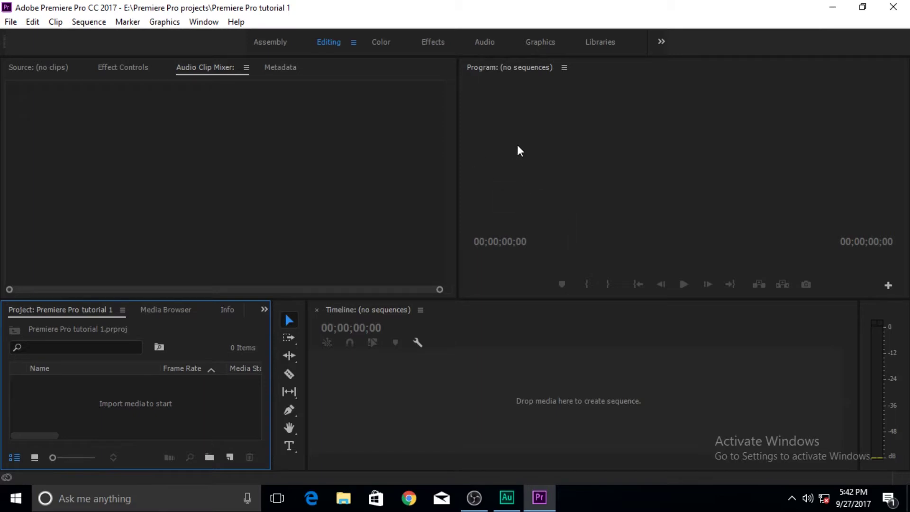
{"action": "left_click", "coordinate": [11, 22]}
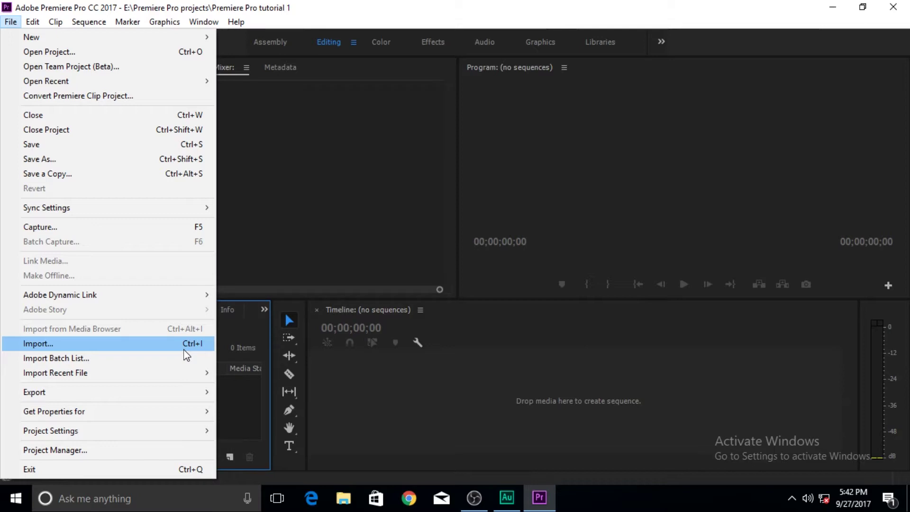
{"action": "left_click", "coordinate": [358, 394]}
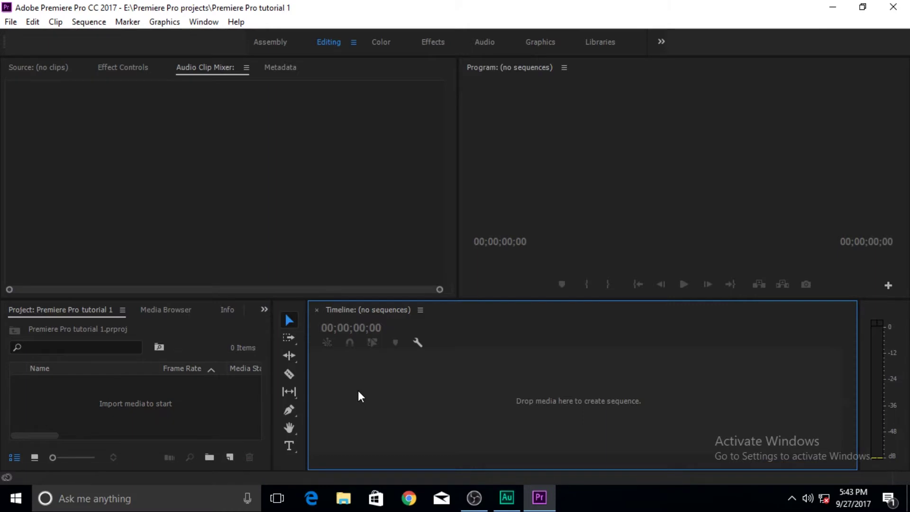
Step: Switch to the Media Browser and maximize it to fill the workspace
{"action": "left_click", "coordinate": [216, 399]}
{"action": "left_click", "coordinate": [166, 310]}
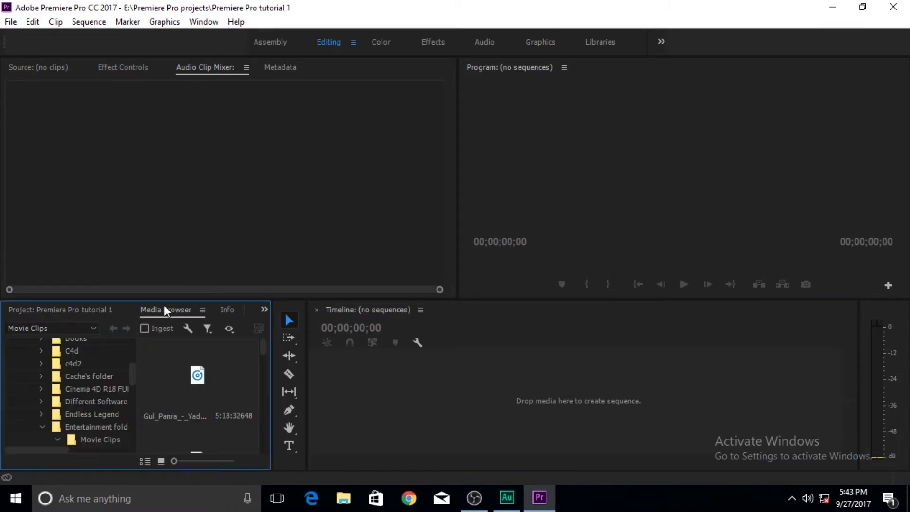
{"action": "left_click", "coordinate": [81, 315]}
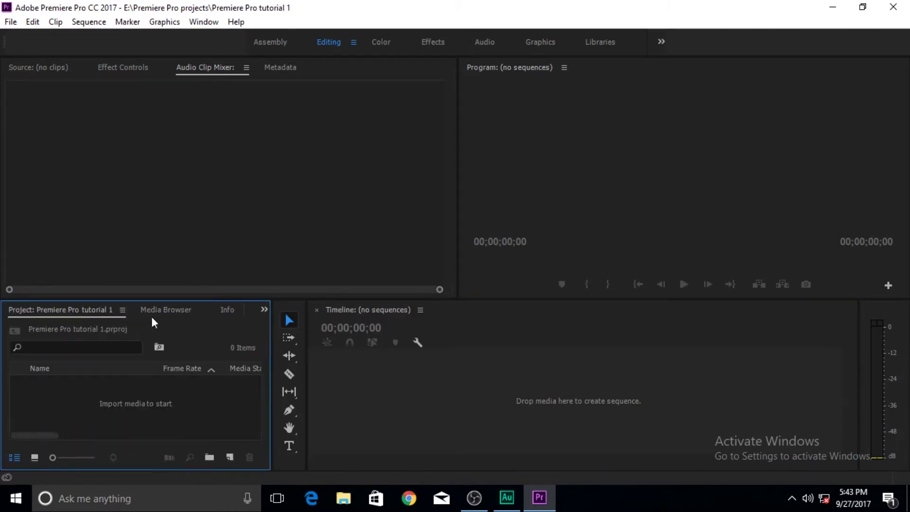
{"action": "left_click", "coordinate": [166, 311]}
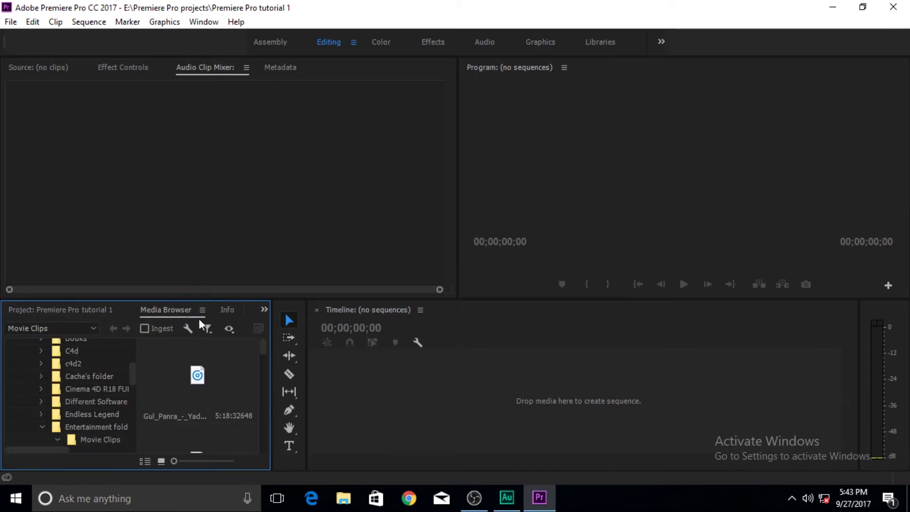
{"action": "double_click", "coordinate": [157, 310]}
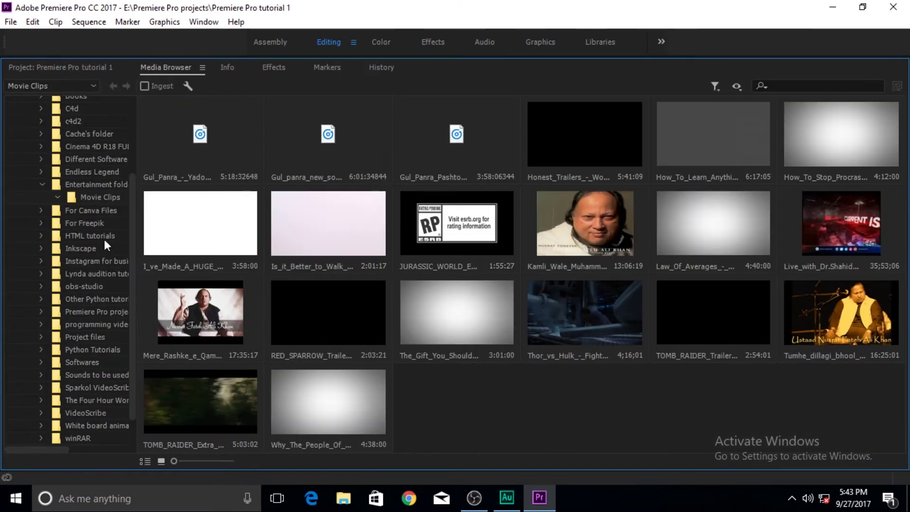
{"action": "left_click_drag", "start_coordinate": [135, 197], "coordinate": [138, 121]}
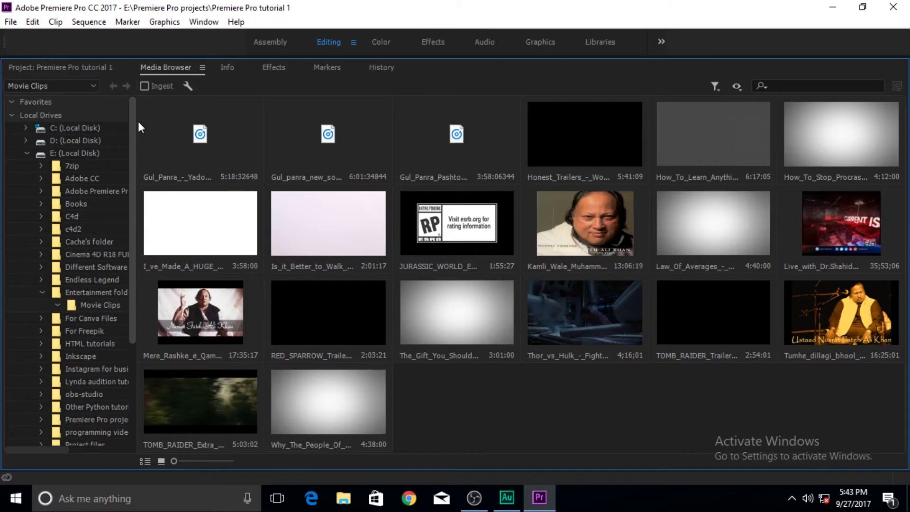
Step: Browse drive E: and open the Images folder inside For Canva Files
{"action": "left_click", "coordinate": [26, 153]}
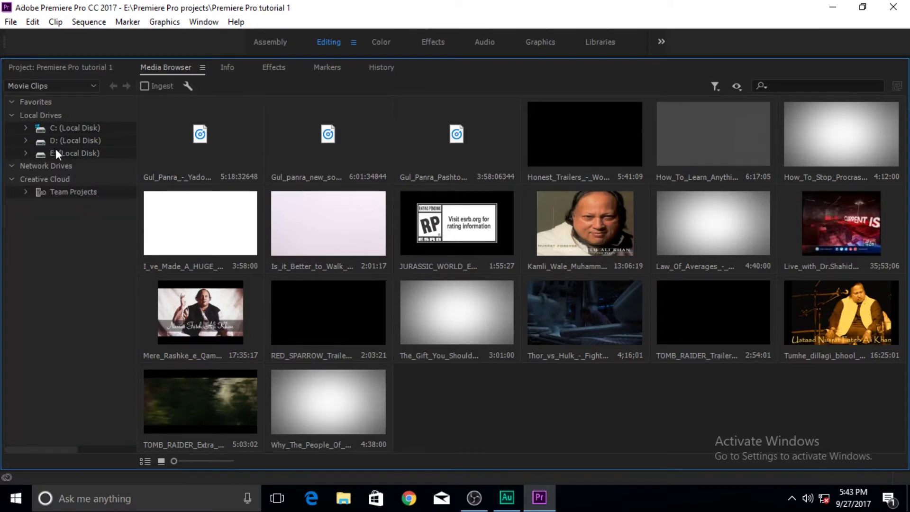
{"action": "left_click", "coordinate": [59, 142]}
{"action": "left_click", "coordinate": [64, 156]}
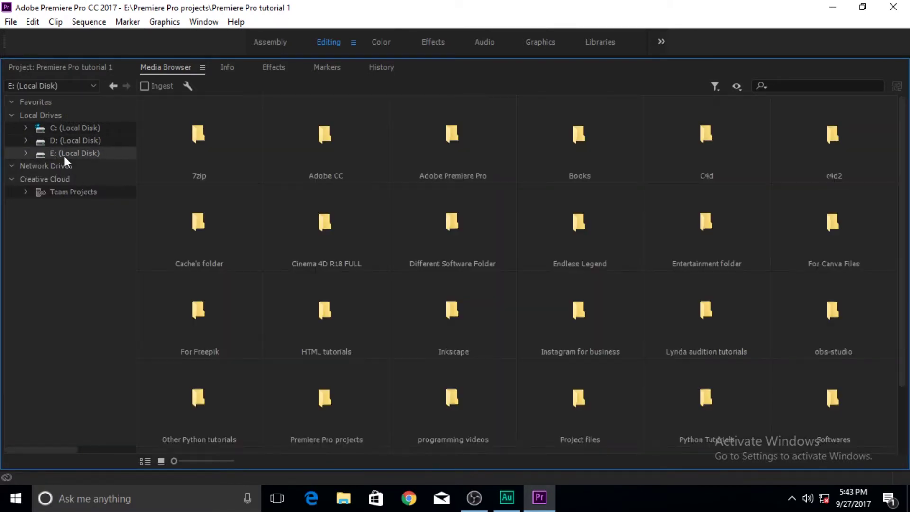
{"action": "left_click", "coordinate": [60, 127]}
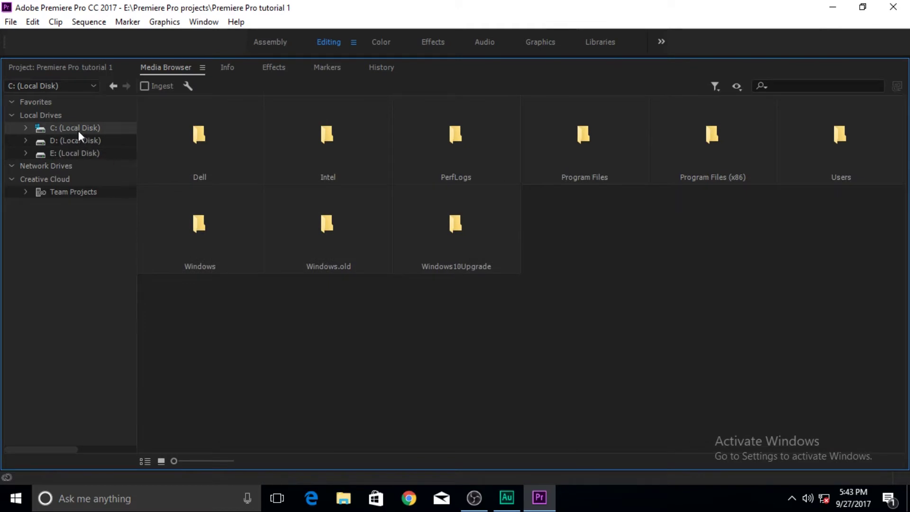
{"action": "left_click", "coordinate": [73, 143]}
{"action": "left_click", "coordinate": [72, 152]}
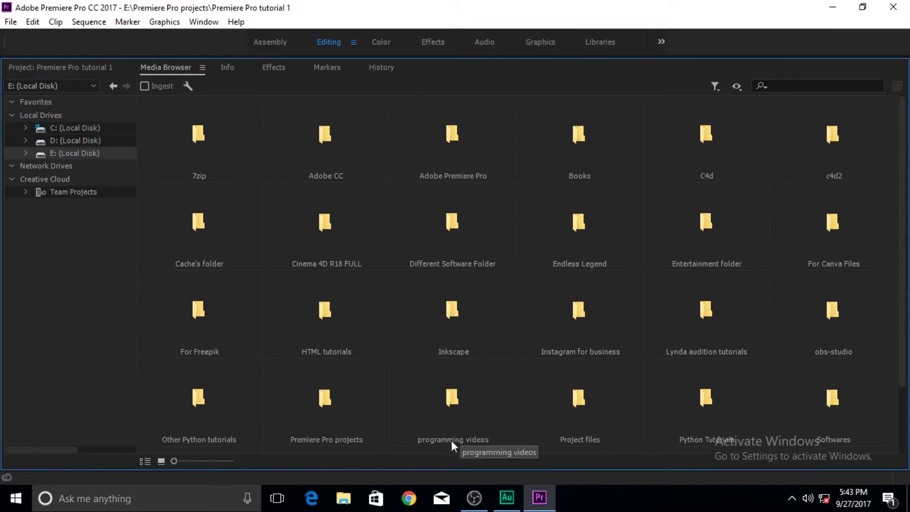
{"action": "double_click", "coordinate": [839, 223]}
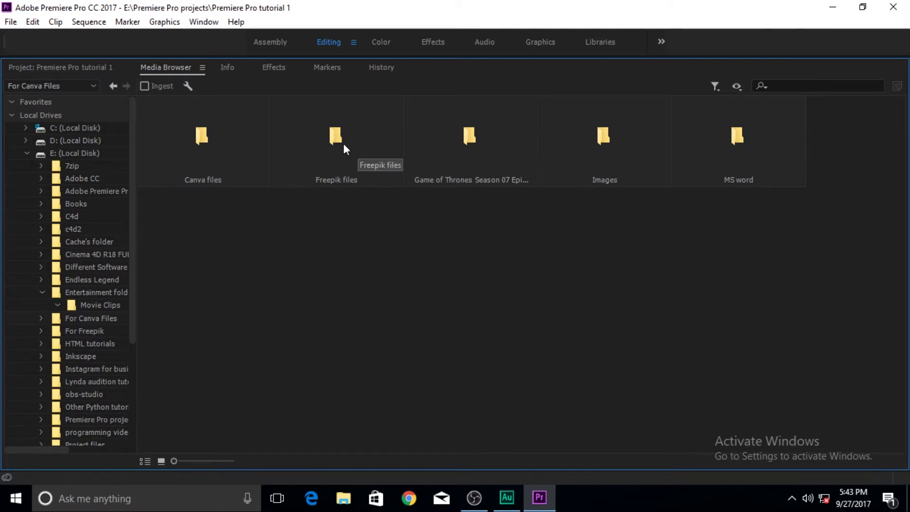
{"action": "double_click", "coordinate": [589, 136]}
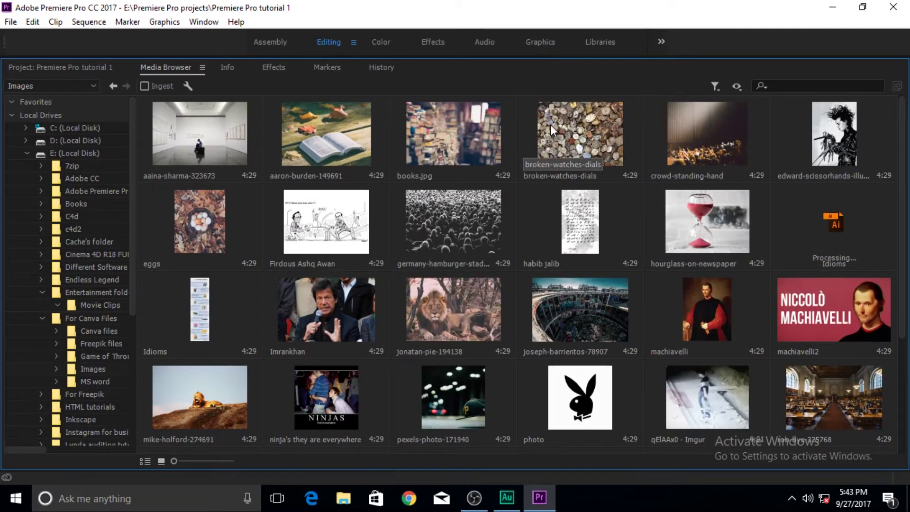
Step: Import the broken-watches-dials image and the Thor vs Hulk clip from Movie Clips
{"action": "left_click", "coordinate": [565, 136]}
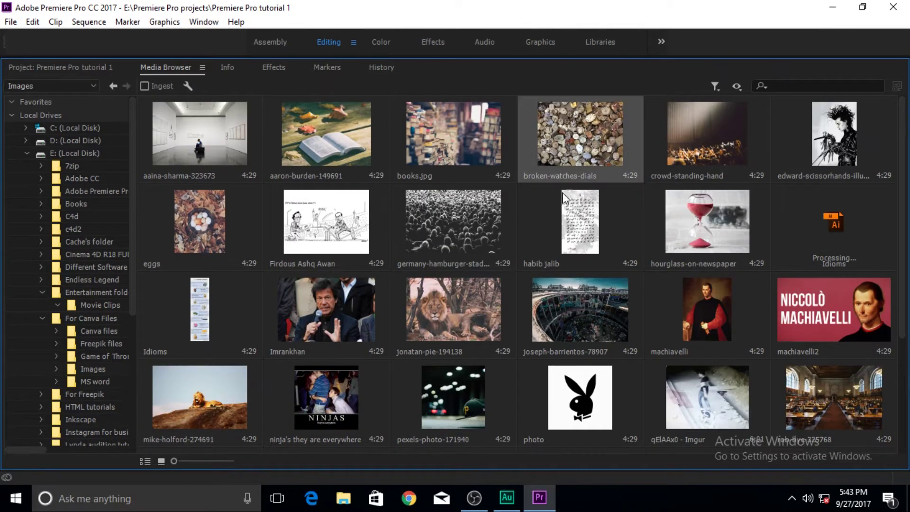
{"action": "right_click", "coordinate": [573, 129]}
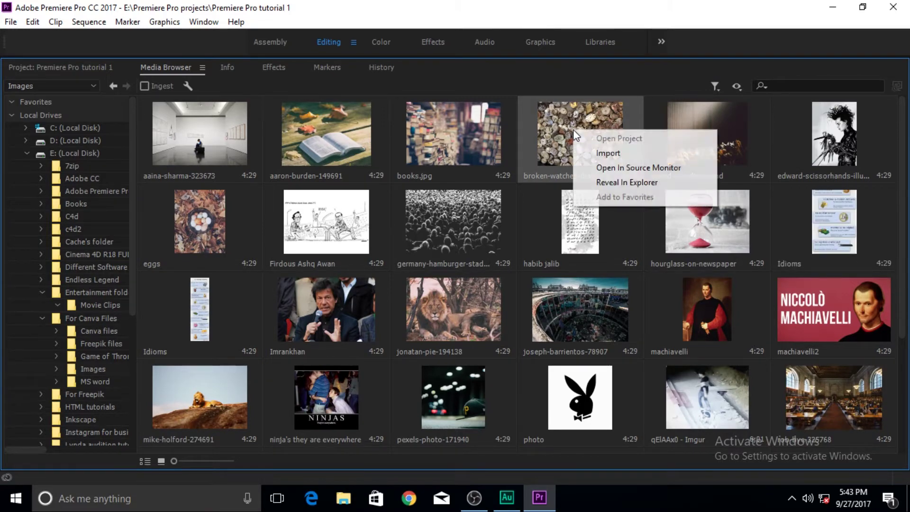
{"action": "left_click", "coordinate": [616, 155]}
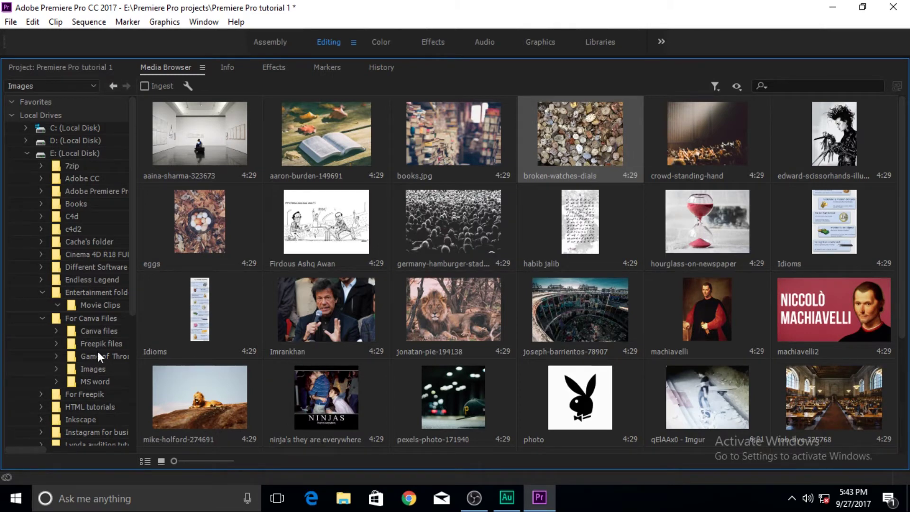
{"action": "left_click", "coordinate": [75, 304]}
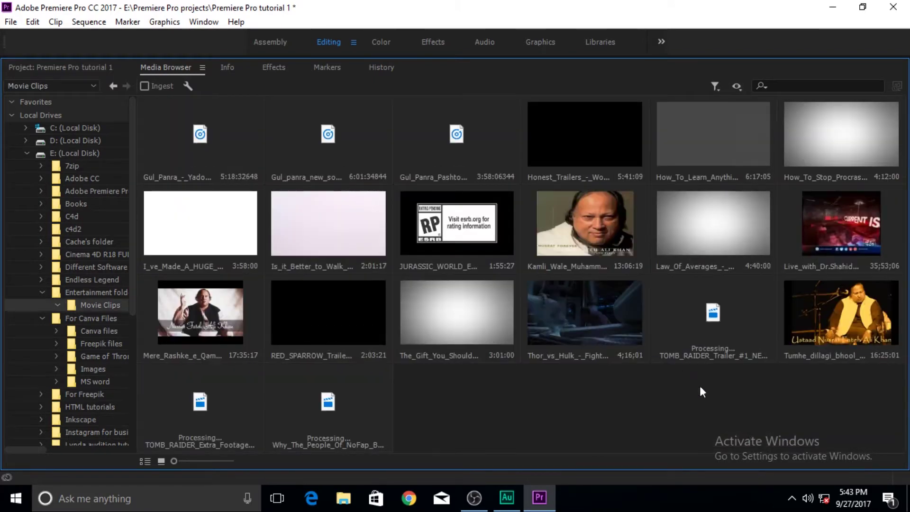
{"action": "right_click", "coordinate": [582, 307]}
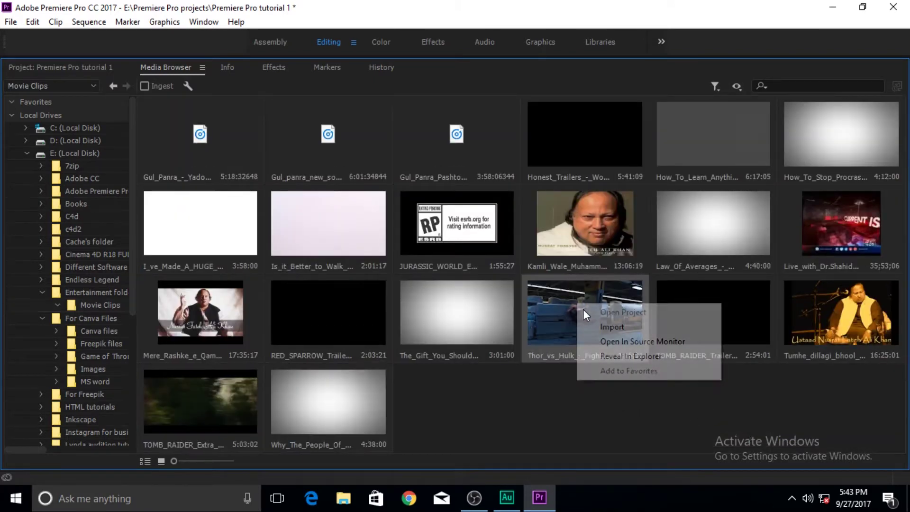
{"action": "left_click", "coordinate": [608, 331]}
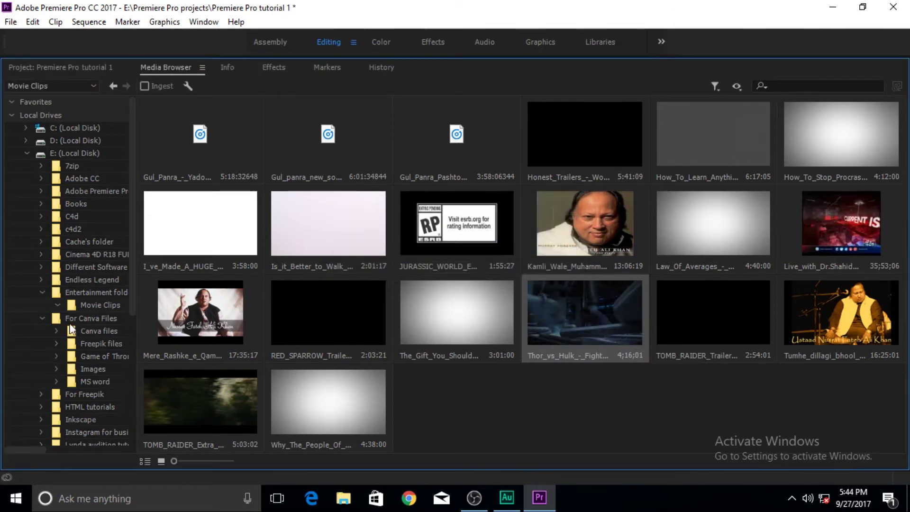
Step: Import the Sound_Off audio from the Sounds to be used folder
{"action": "left_click_drag", "start_coordinate": [130, 257], "coordinate": [126, 404]}
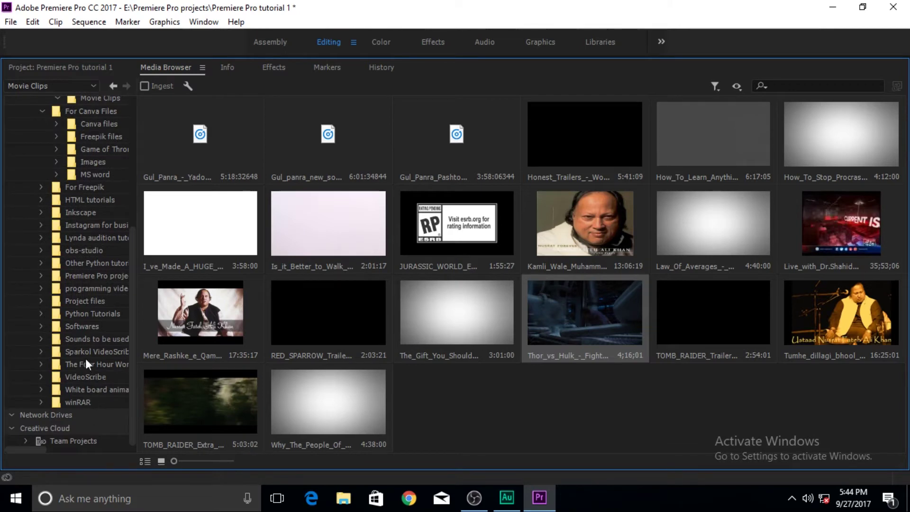
{"action": "left_click", "coordinate": [89, 340]}
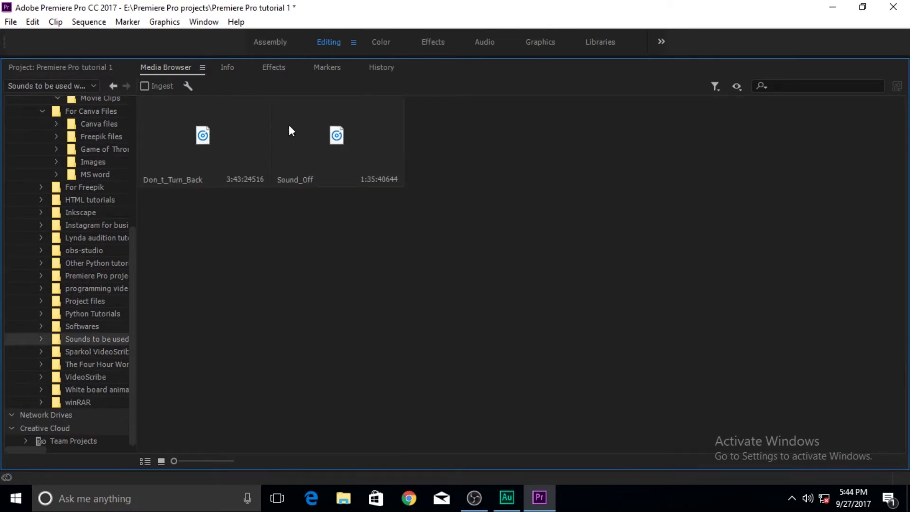
{"action": "right_click", "coordinate": [344, 132]}
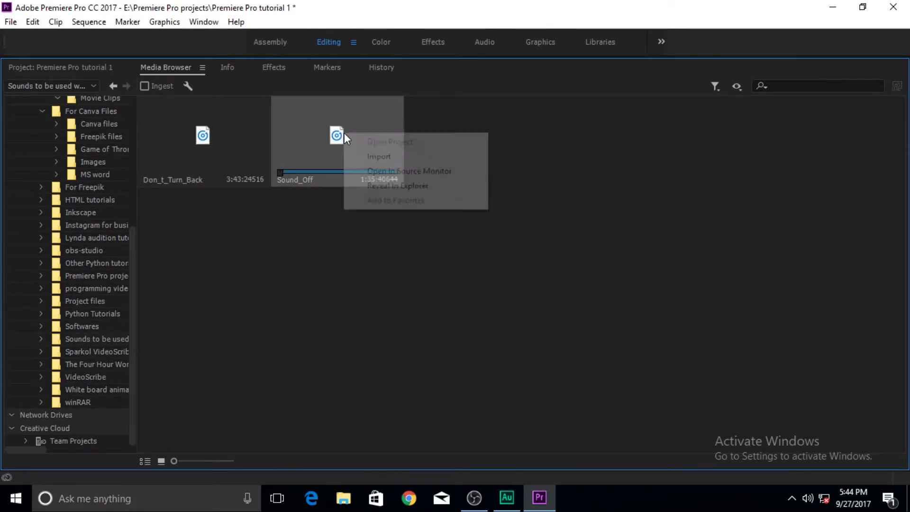
{"action": "left_click", "coordinate": [401, 161]}
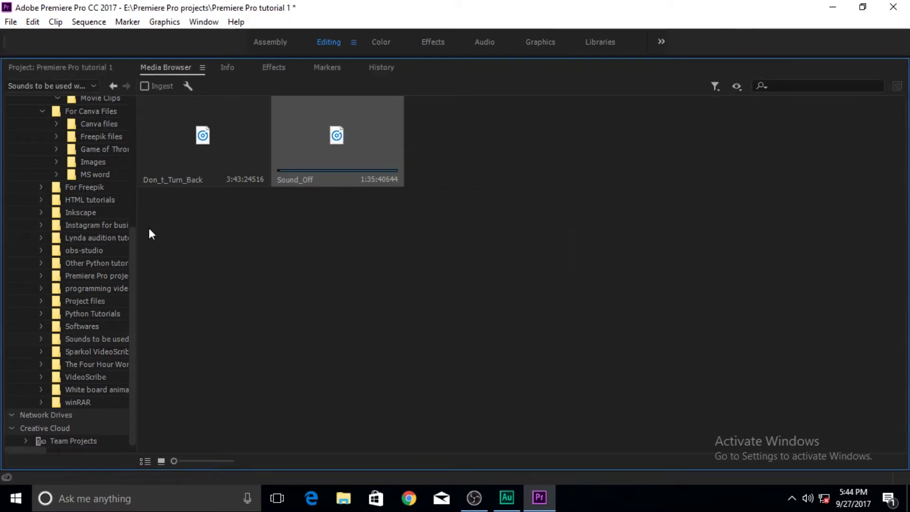
Step: Select the singer clip in Movie Clips, then collapse the For Canva Files and E: drive trees
{"action": "left_click_drag", "start_coordinate": [132, 314], "coordinate": [133, 279]}
{"action": "left_click", "coordinate": [90, 161]}
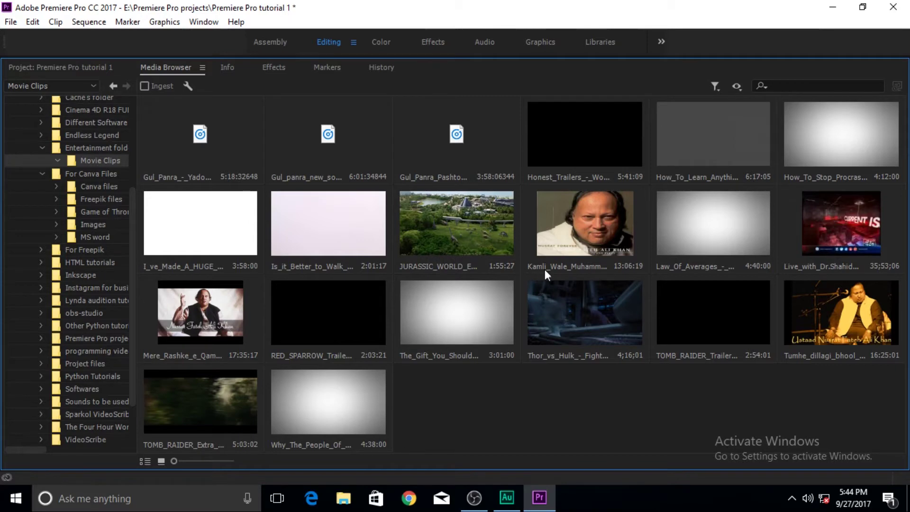
{"action": "left_click", "coordinate": [564, 255]}
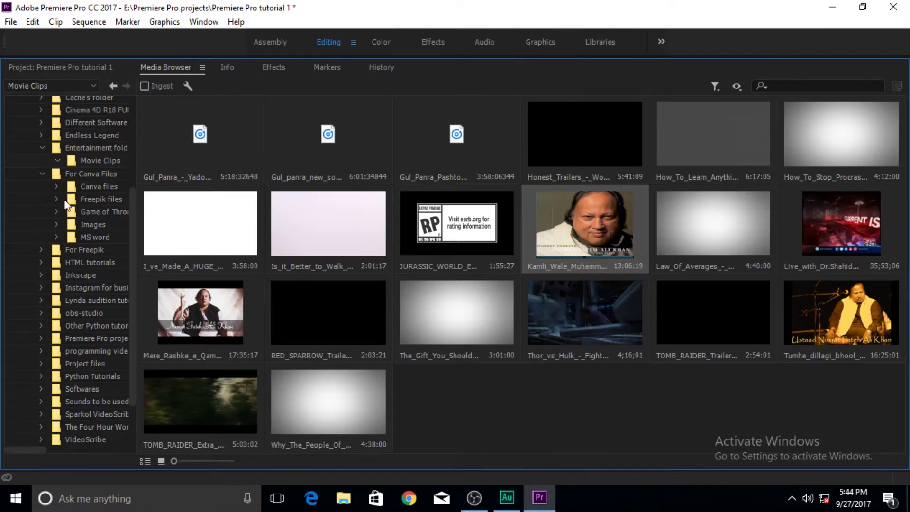
{"action": "left_click", "coordinate": [41, 176]}
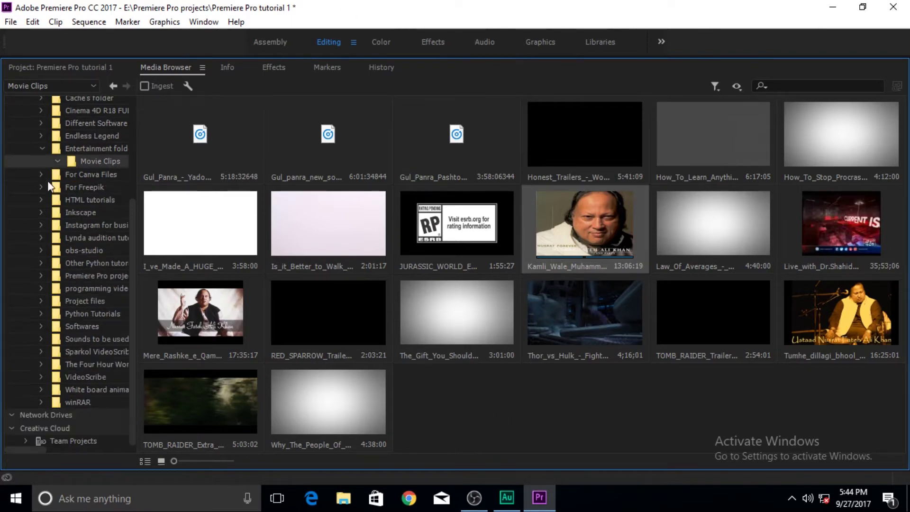
{"action": "left_click_drag", "start_coordinate": [132, 223], "coordinate": [133, 124]}
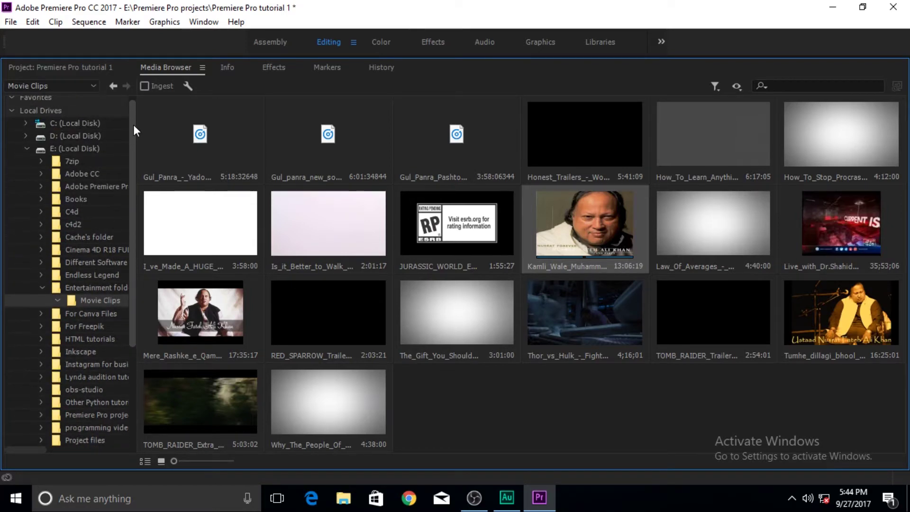
{"action": "left_click", "coordinate": [26, 149]}
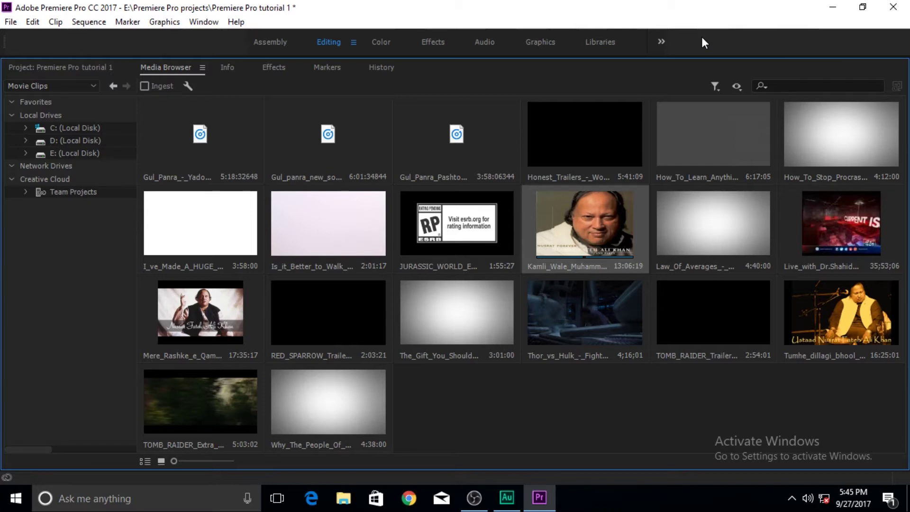
Step: Open the Directory Viewers dropdown, showing ARRIRAW through XDCAM-HD with File Directory in use
{"action": "left_click", "coordinate": [740, 91]}
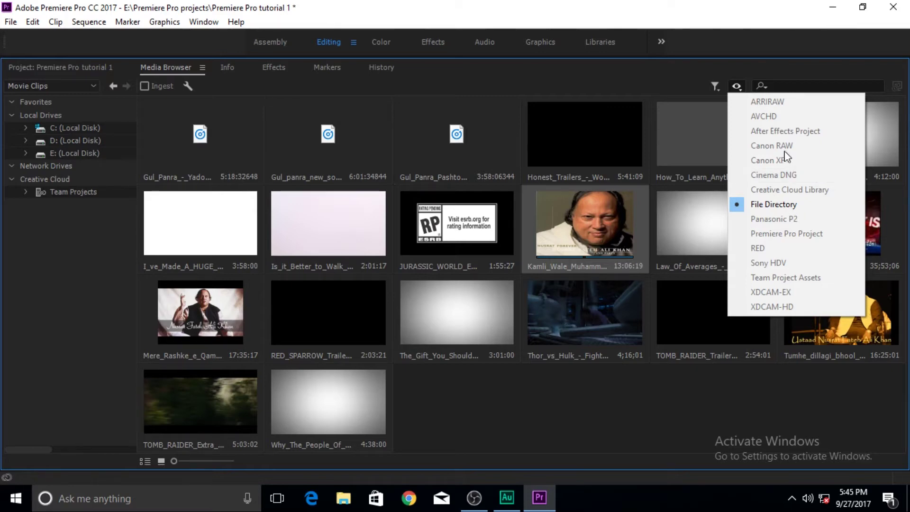
Step: Close the Directory Viewers dropdown to return to the Movie Clips thumbnails
{"action": "left_click", "coordinate": [738, 87]}
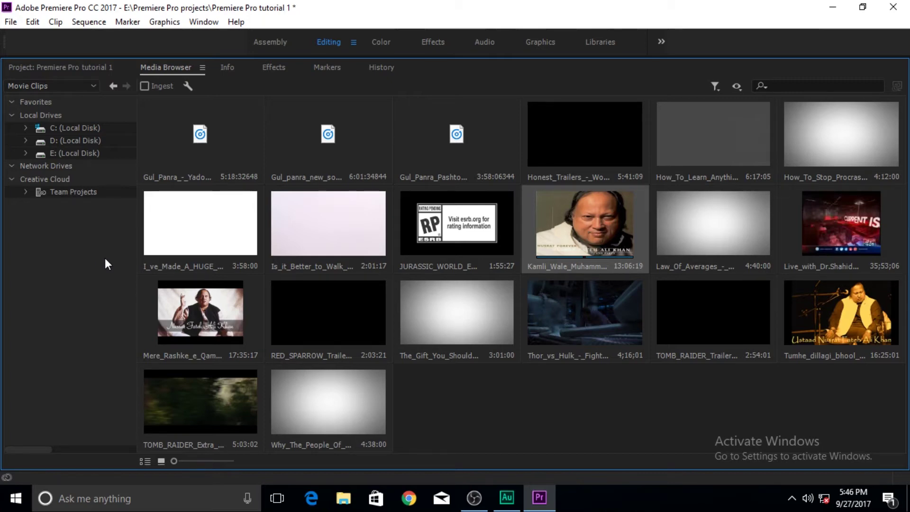
Step: Look through drives C:, D: and E:, ending on drive E:'s folders
{"action": "left_click", "coordinate": [56, 153]}
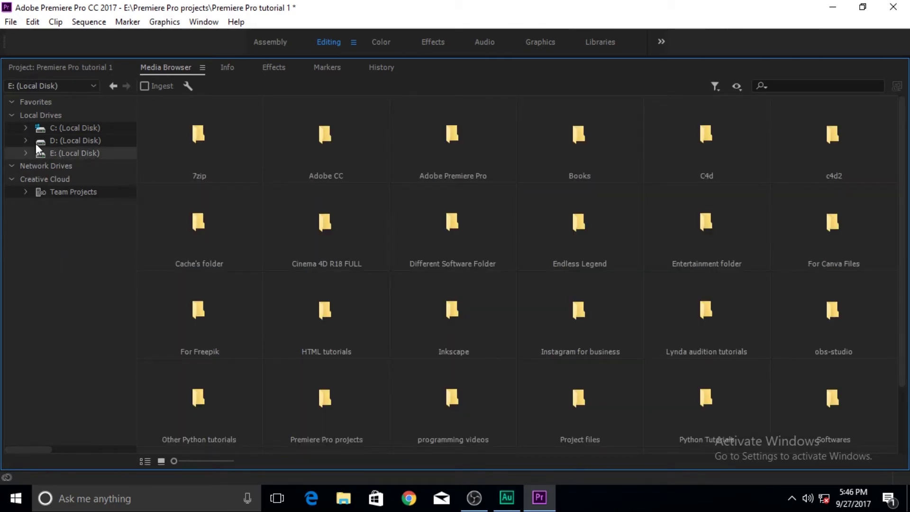
{"action": "left_click", "coordinate": [36, 144]}
{"action": "left_click", "coordinate": [41, 151]}
{"action": "left_click", "coordinate": [57, 138]}
{"action": "left_click", "coordinate": [62, 129]}
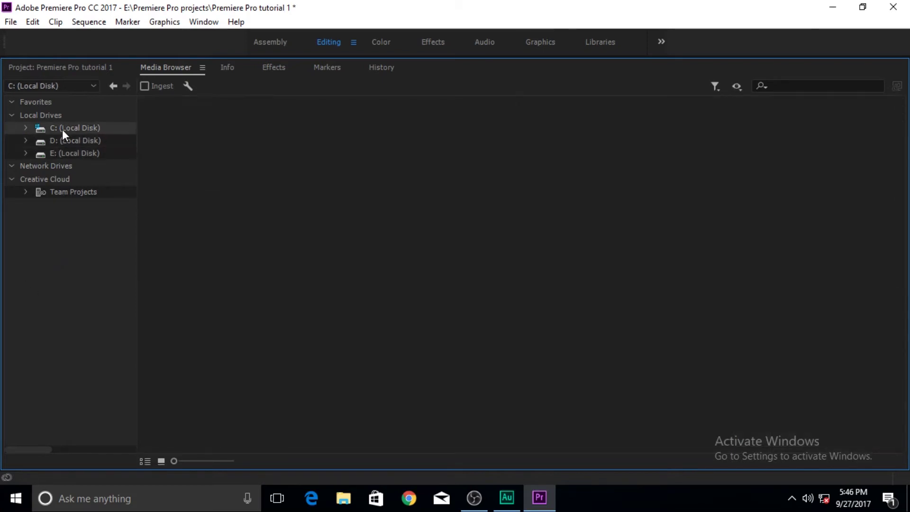
{"action": "left_click", "coordinate": [62, 152]}
{"action": "left_click", "coordinate": [60, 140]}
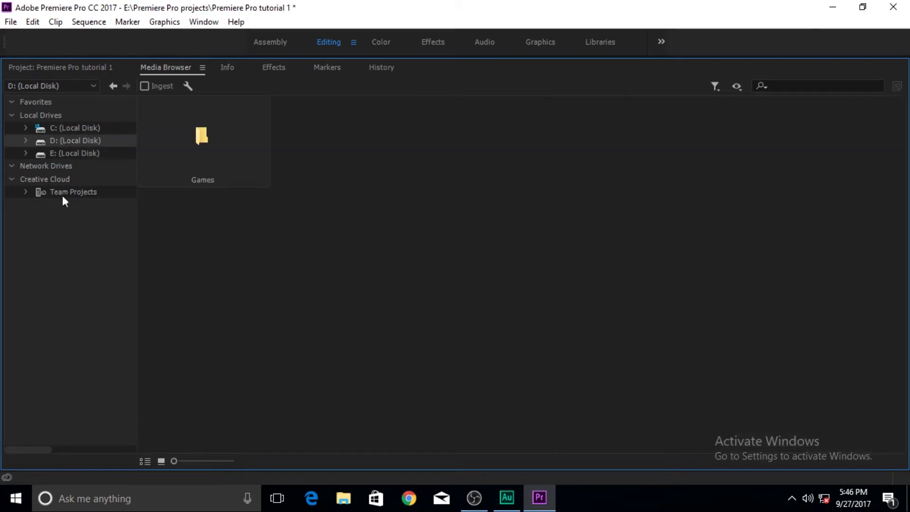
{"action": "left_click", "coordinate": [62, 154]}
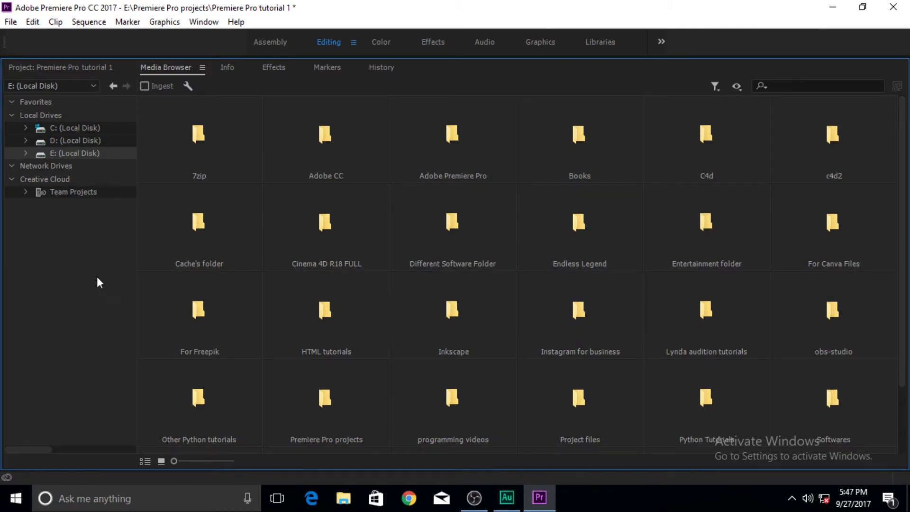
Step: Open Cache's folder > premiere pro and bring up actions for the Which came first project
{"action": "double_click", "coordinate": [202, 227]}
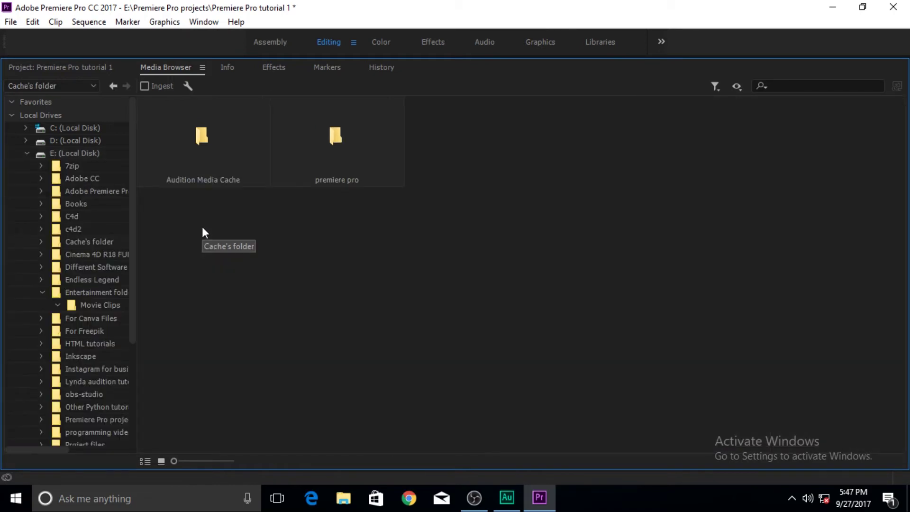
{"action": "double_click", "coordinate": [334, 135]}
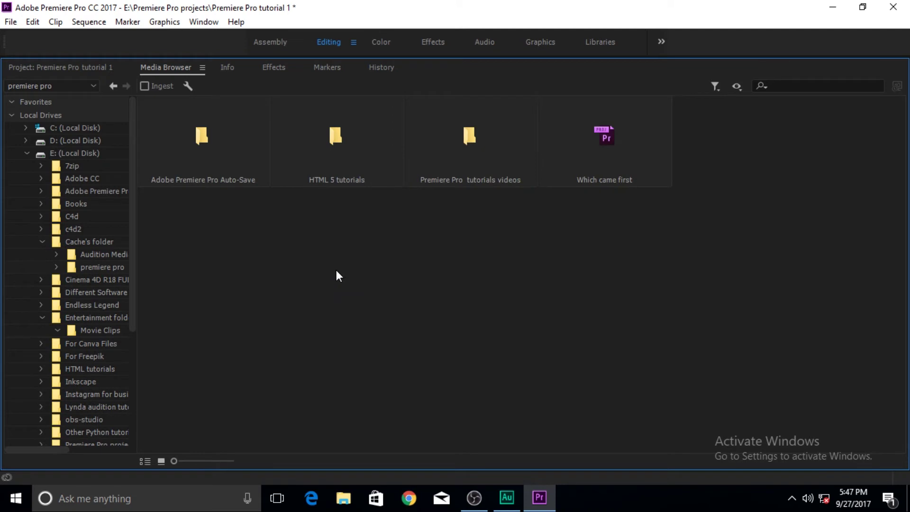
{"action": "left_click", "coordinate": [617, 142]}
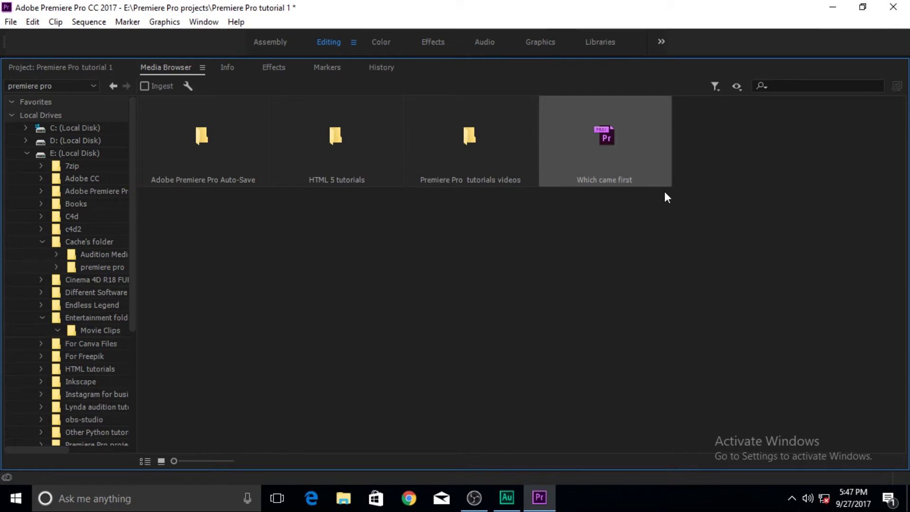
{"action": "right_click", "coordinate": [611, 138]}
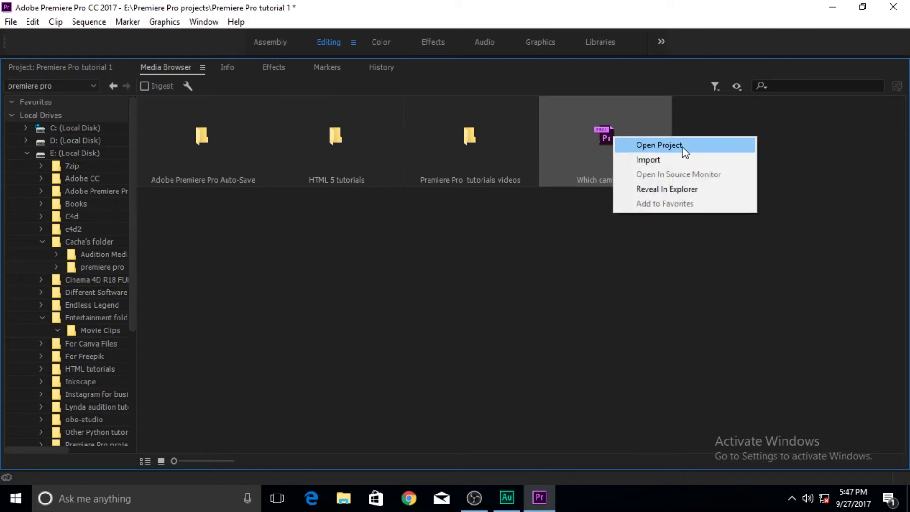
{"action": "left_click", "coordinate": [658, 161]}
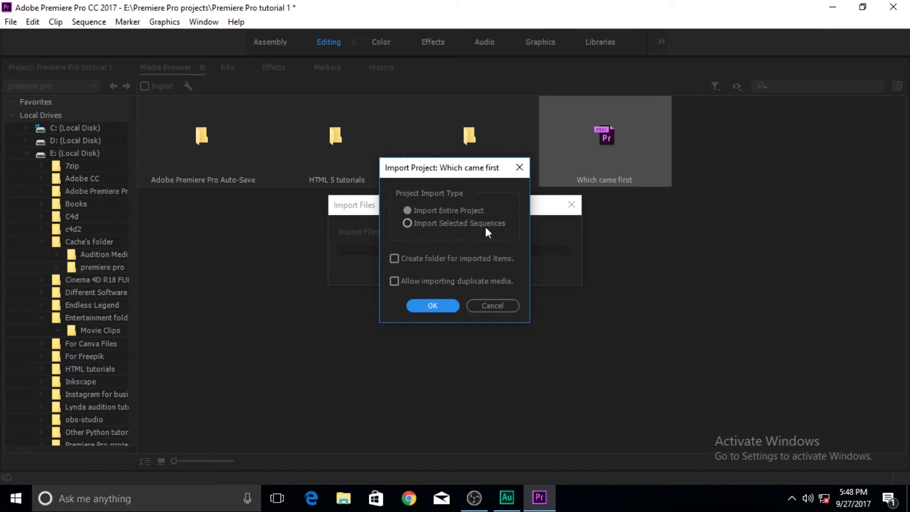
{"action": "left_click", "coordinate": [441, 221]}
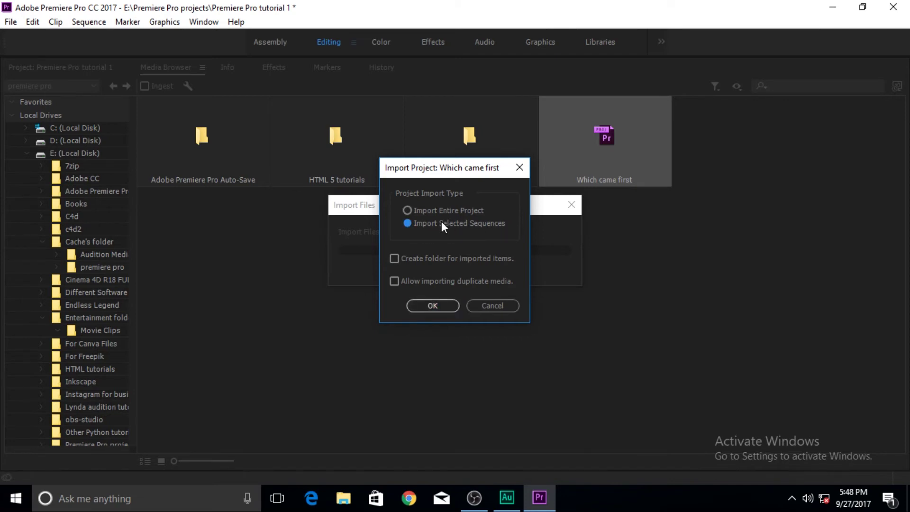
{"action": "left_click", "coordinate": [438, 212]}
{"action": "left_click", "coordinate": [450, 223]}
{"action": "left_click", "coordinate": [419, 211]}
{"action": "left_click", "coordinate": [485, 303]}
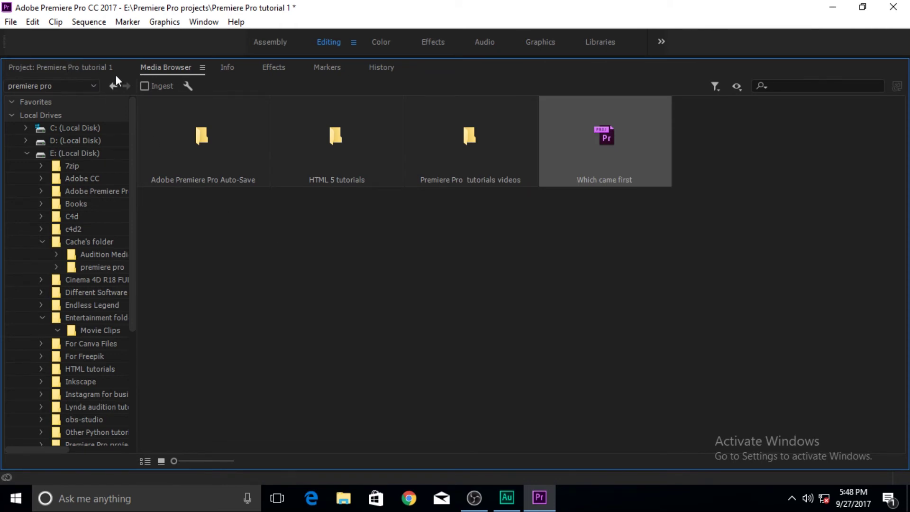
Step: Restore the layout, maximize the Project panel, and select broken-watches-dials.jpg
{"action": "double_click", "coordinate": [172, 70]}
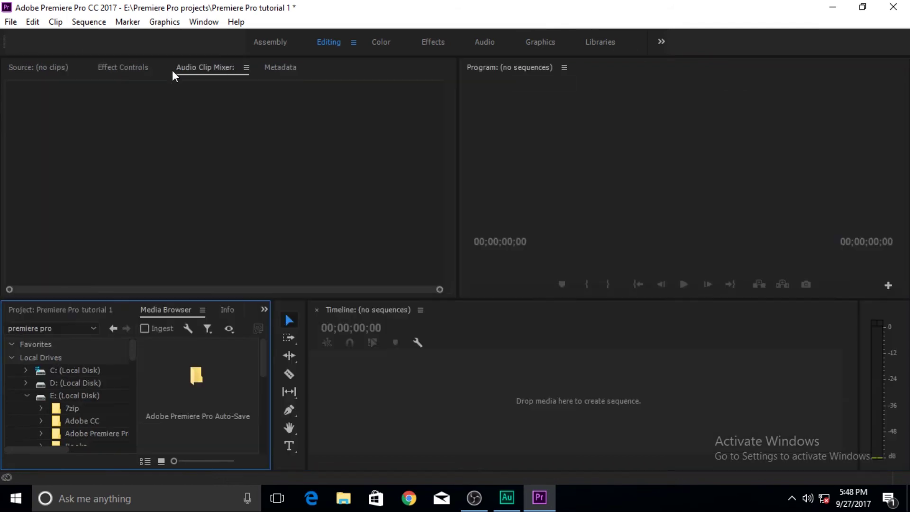
{"action": "left_click", "coordinate": [39, 309]}
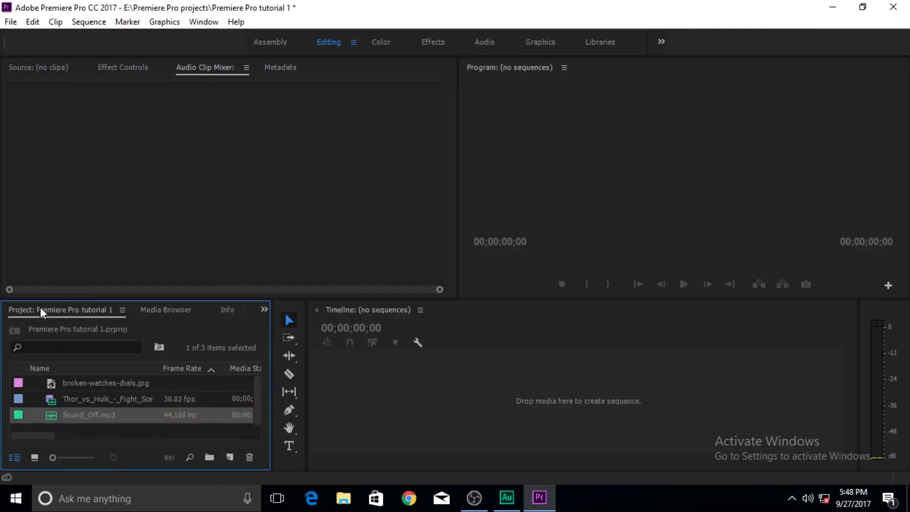
{"action": "double_click", "coordinate": [41, 308]}
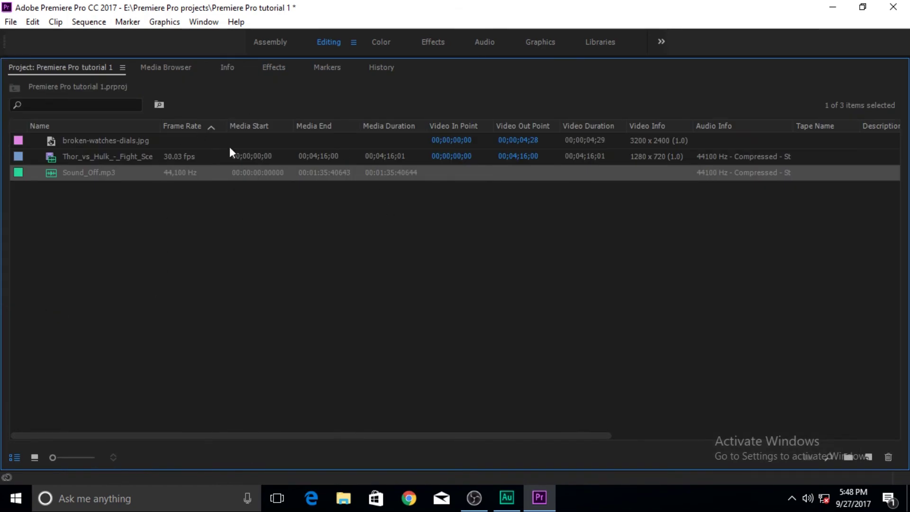
{"action": "left_click", "coordinate": [156, 68]}
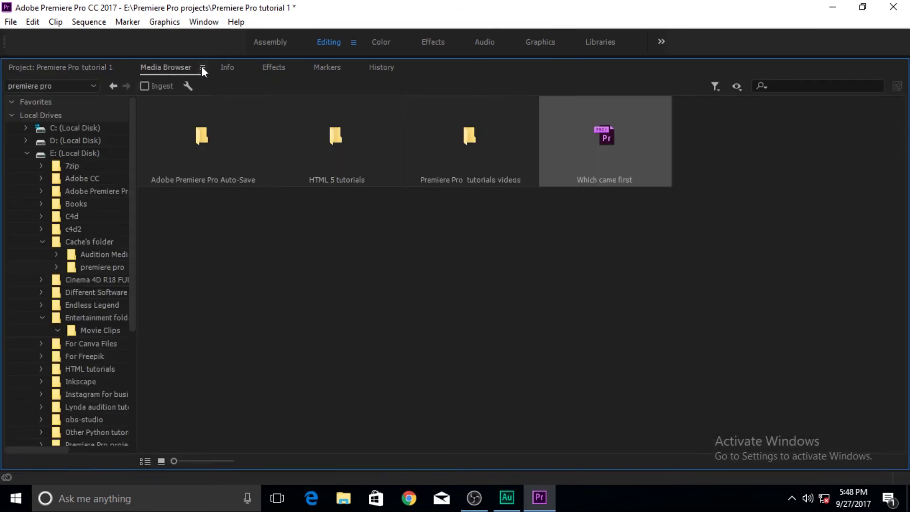
{"action": "left_click", "coordinate": [61, 70]}
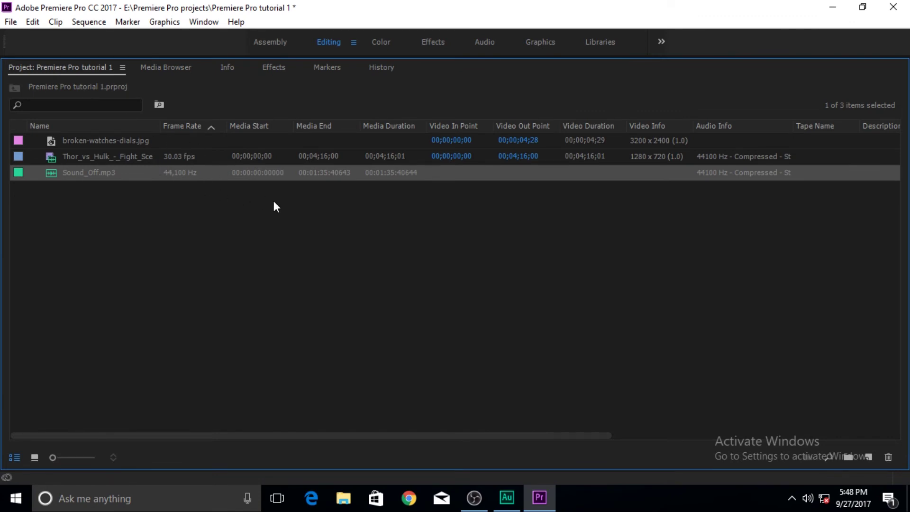
{"action": "left_click", "coordinate": [78, 142]}
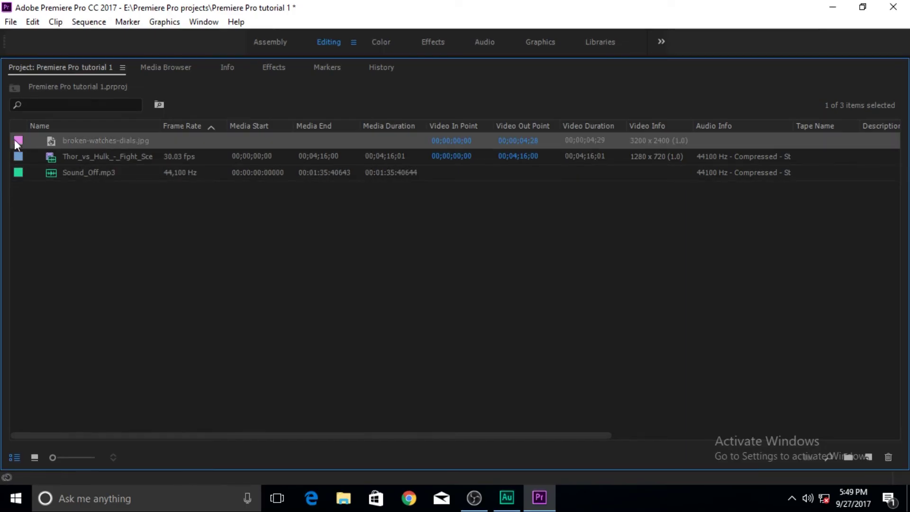
{"action": "left_click", "coordinate": [102, 158]}
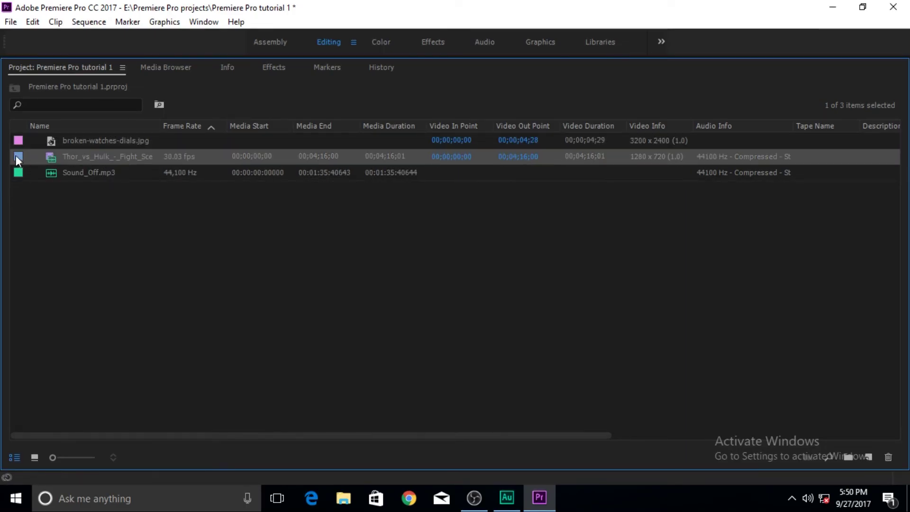
{"action": "left_click", "coordinate": [35, 173]}
{"action": "left_click", "coordinate": [88, 202]}
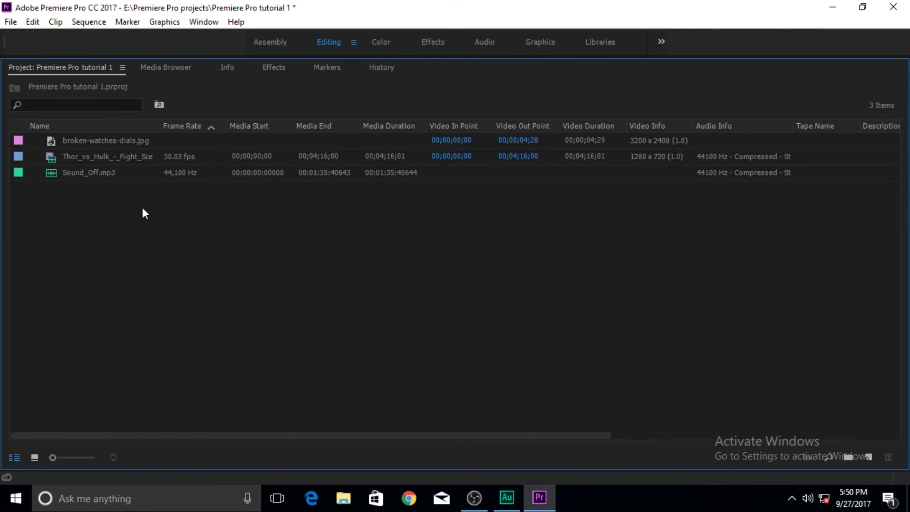
{"action": "left_click", "coordinate": [11, 22]}
{"action": "mouse_move", "coordinate": [29, 35]}
{"action": "left_click", "coordinate": [392, 103]}
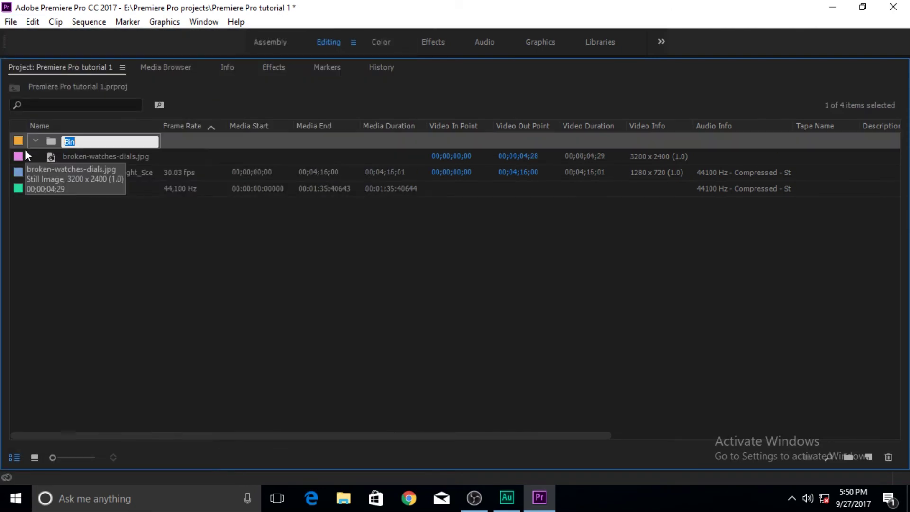
{"action": "type", "text": "STill Images"}
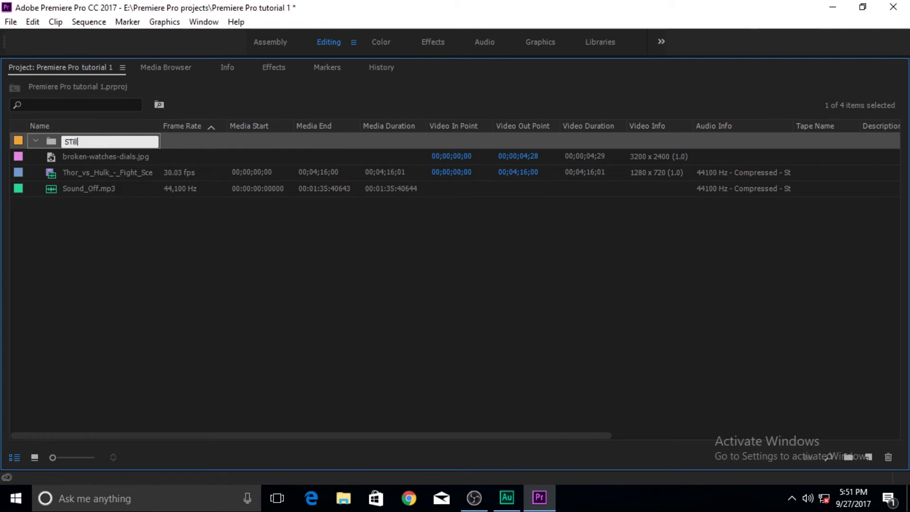
{"action": "left_click", "coordinate": [70, 157]}
{"action": "left_click_drag", "start_coordinate": [70, 157], "coordinate": [75, 141]}
{"action": "left_click", "coordinate": [11, 22]}
{"action": "mouse_move", "coordinate": [19, 38]}
{"action": "left_click", "coordinate": [392, 104]}
{"action": "type", "text": "Video Clips"}
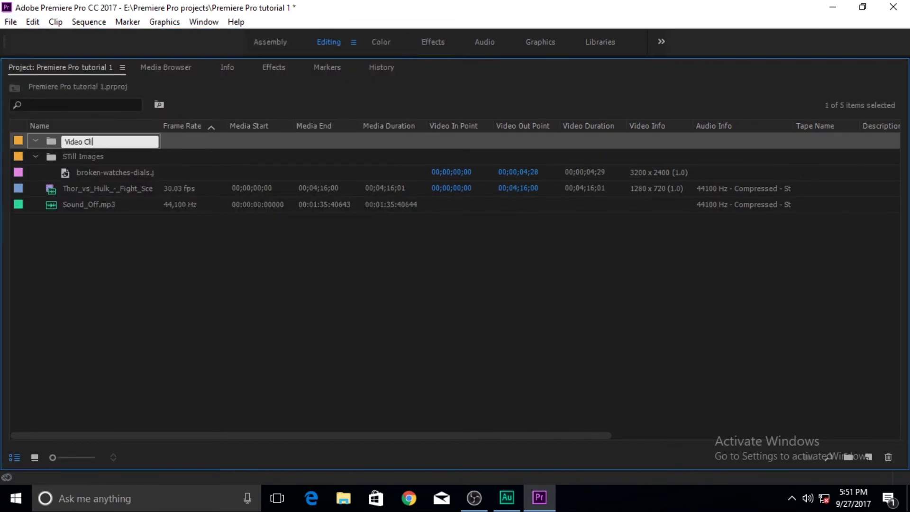
{"action": "key", "text": "Return"}
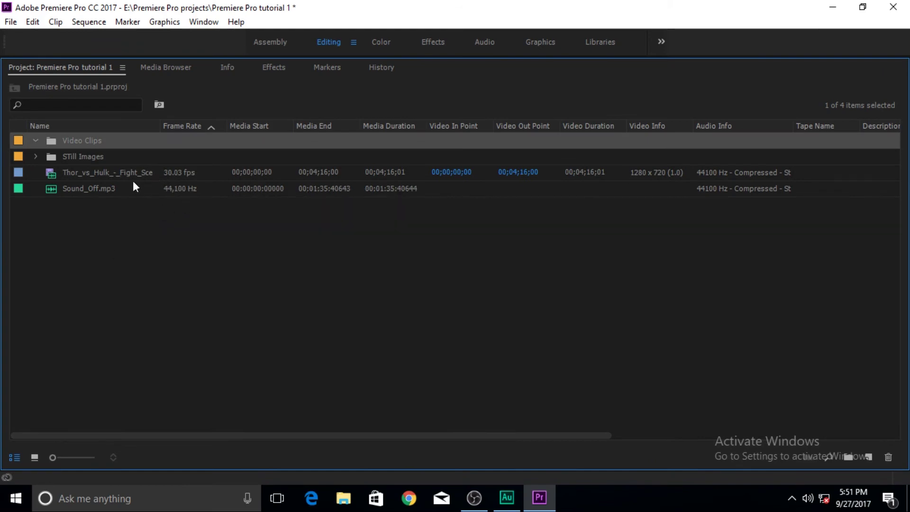
{"action": "key", "text": "grave"}
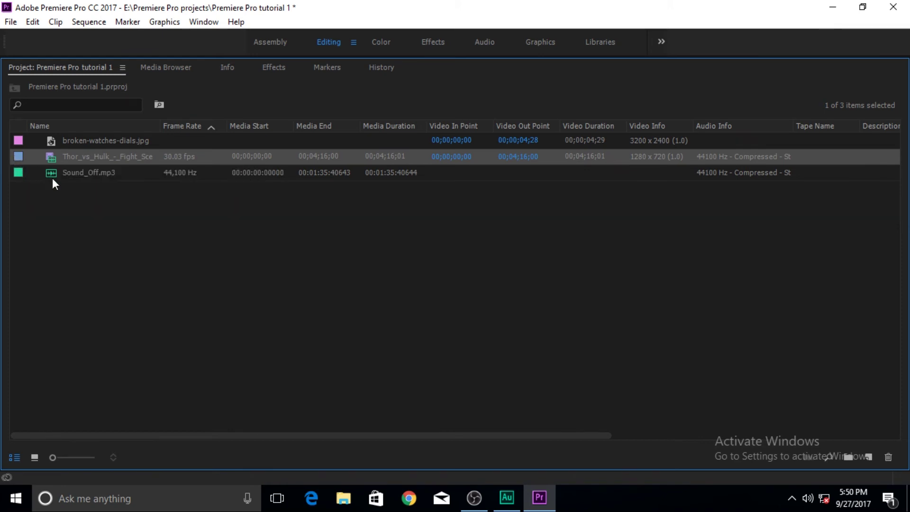
{"action": "left_click", "coordinate": [64, 174]}
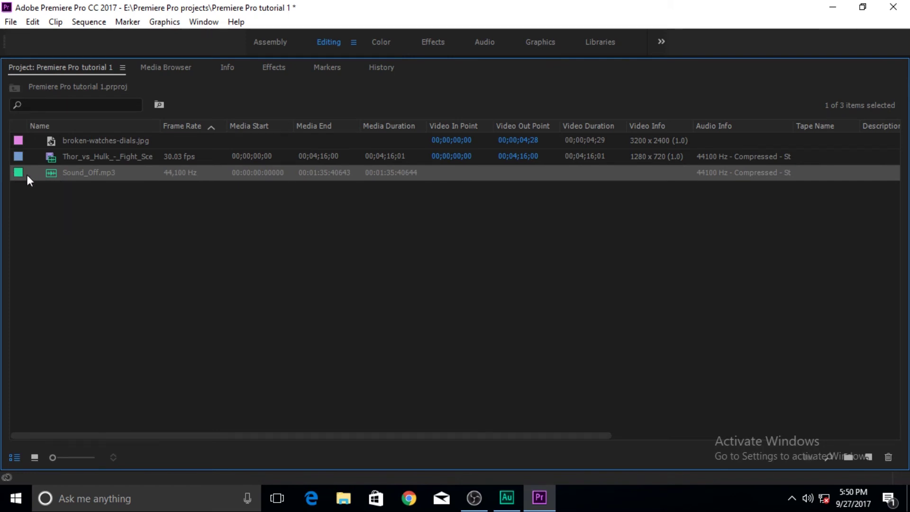
{"action": "left_click", "coordinate": [88, 203]}
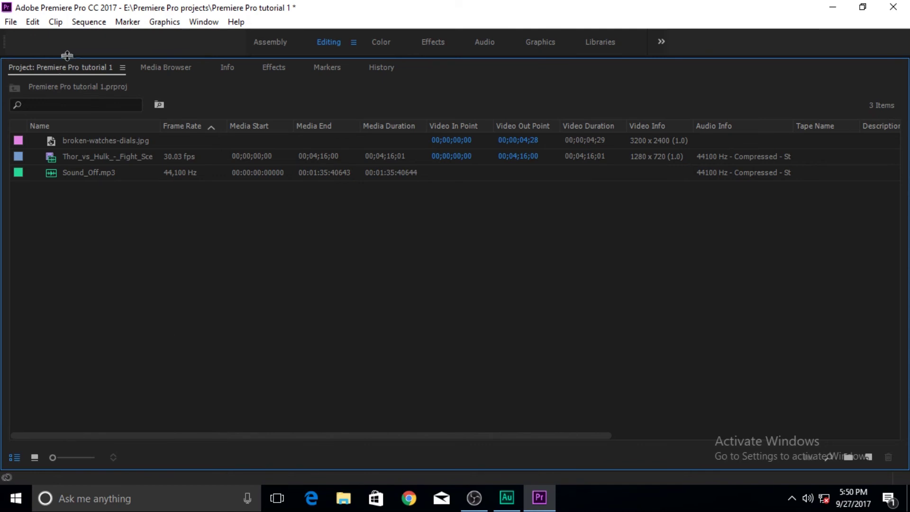
Step: Create a new bin through File > New > Bin named 'STill Images'
{"action": "left_click", "coordinate": [12, 22]}
{"action": "mouse_move", "coordinate": [21, 38]}
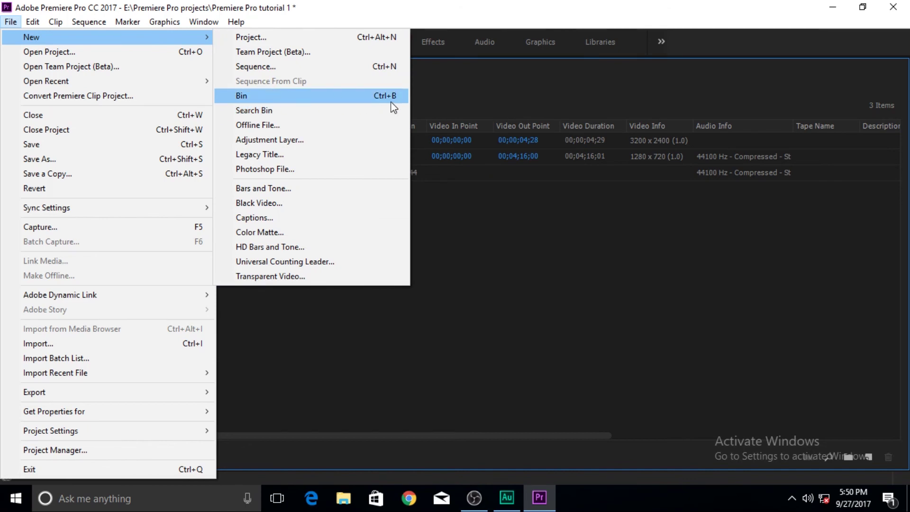
{"action": "left_click", "coordinate": [308, 98]}
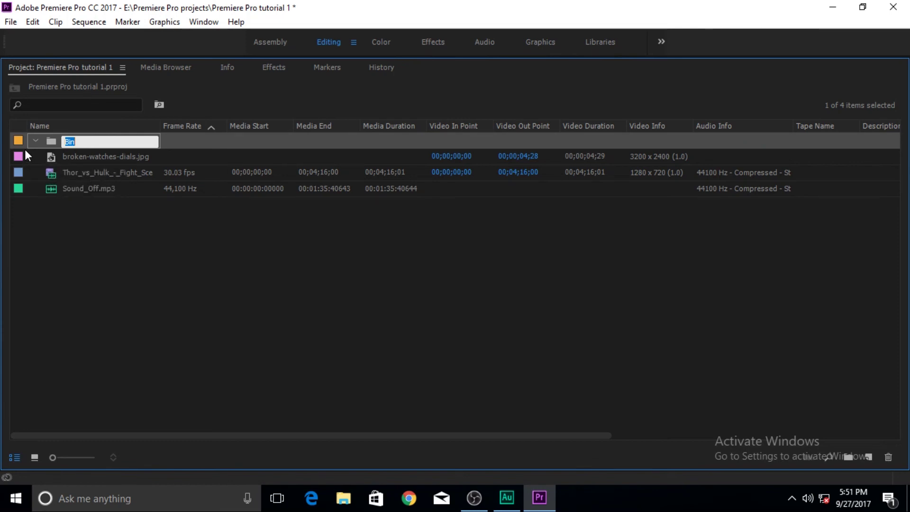
{"action": "type", "text": "STill Images"}
Step: Drag broken-watches-dials.jpg into the STill Images bin, then collapse and re-expand the bin to confirm
{"action": "left_click", "coordinate": [114, 270]}
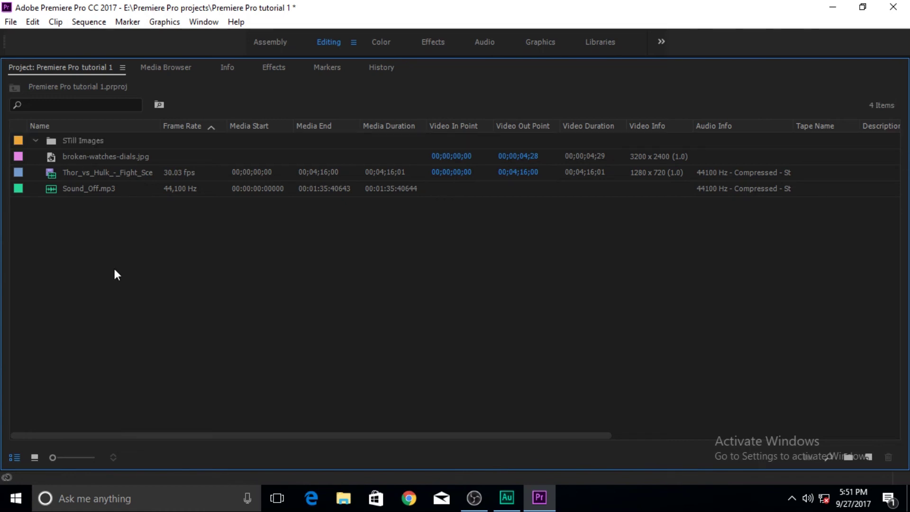
{"action": "left_click", "coordinate": [70, 158]}
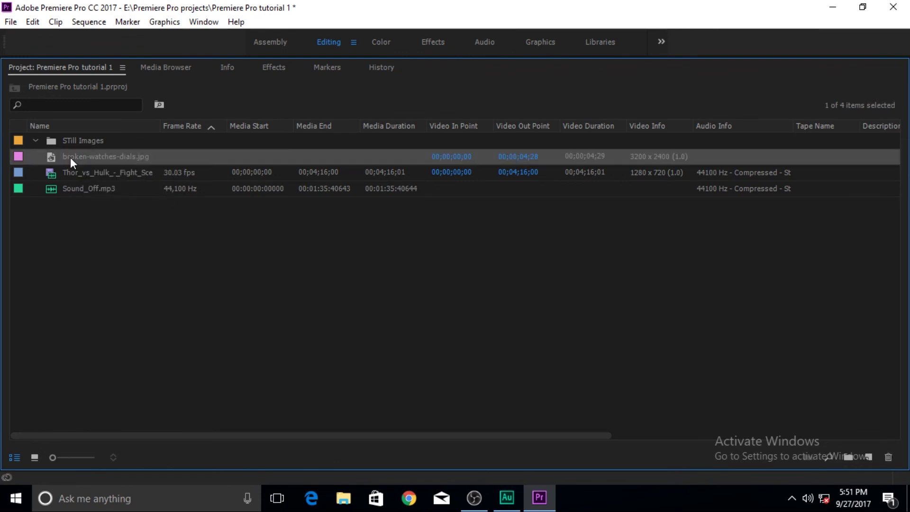
{"action": "left_click_drag", "start_coordinate": [70, 157], "coordinate": [73, 158]}
{"action": "left_click_drag", "start_coordinate": [75, 161], "coordinate": [75, 140]}
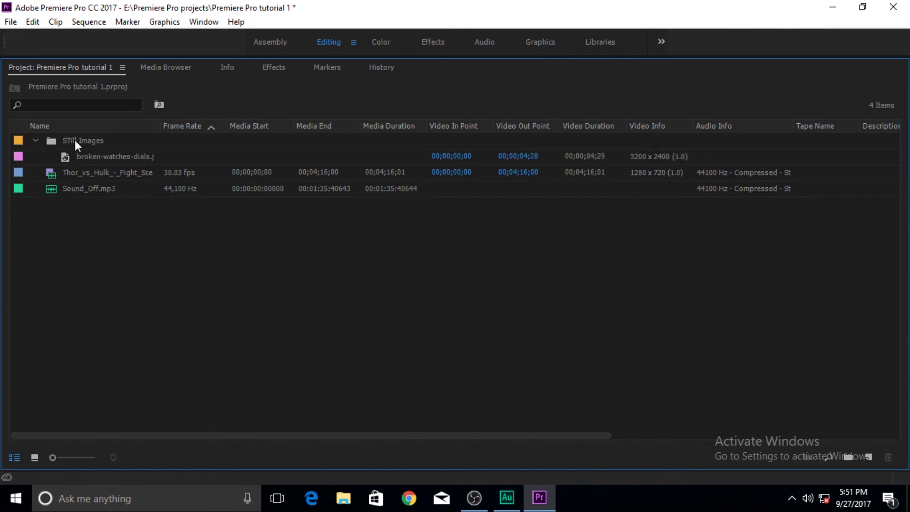
{"action": "left_click", "coordinate": [36, 140]}
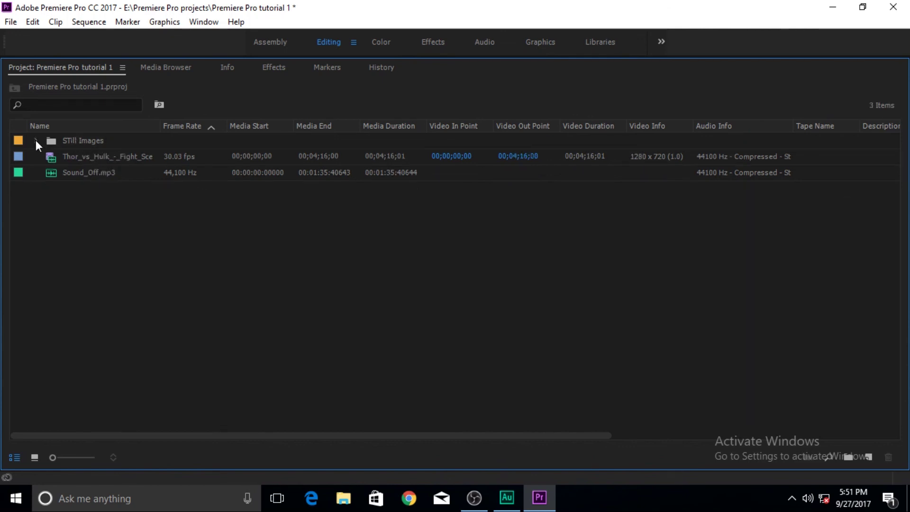
{"action": "left_click", "coordinate": [35, 140]}
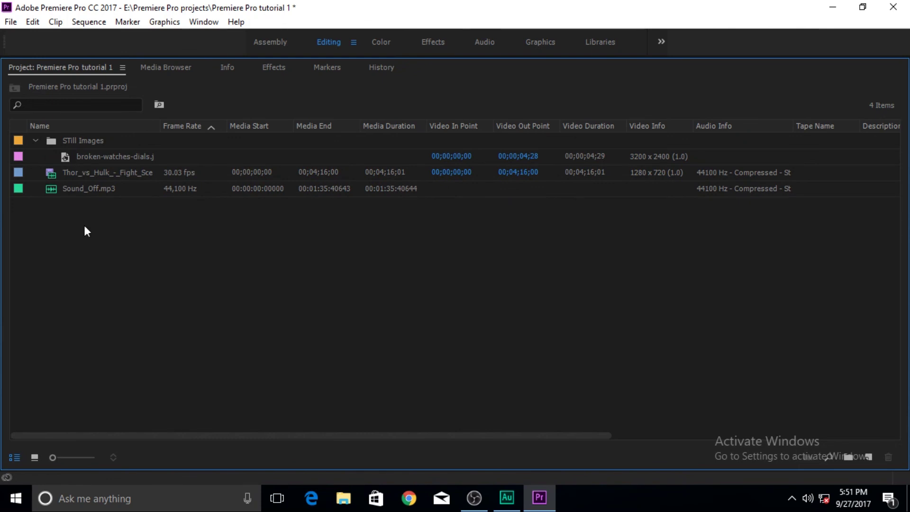
{"action": "left_click", "coordinate": [11, 22]}
Step: Create a new bin and name it 'Video Clips'
{"action": "mouse_move", "coordinate": [99, 37]}
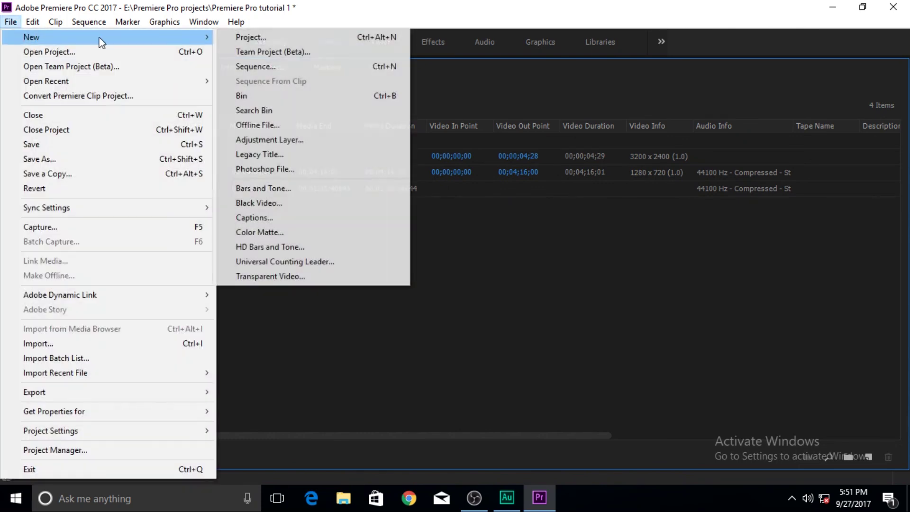
{"action": "left_click", "coordinate": [277, 97]}
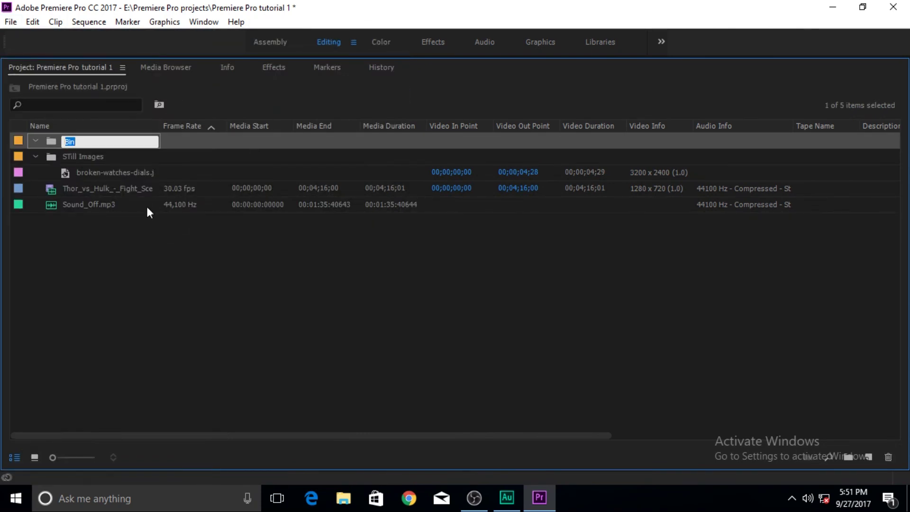
{"action": "type", "text": "Video Clips"}
{"action": "key", "text": "Tab"}
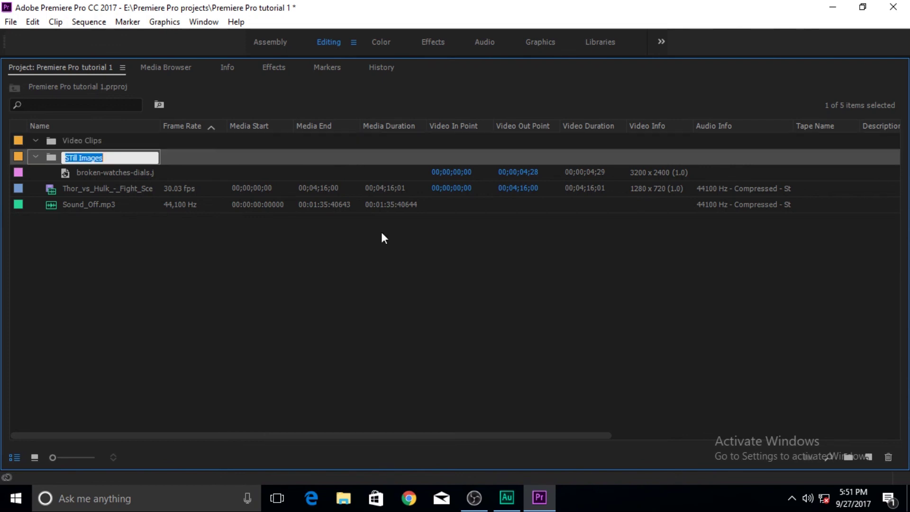
{"action": "left_click", "coordinate": [133, 296]}
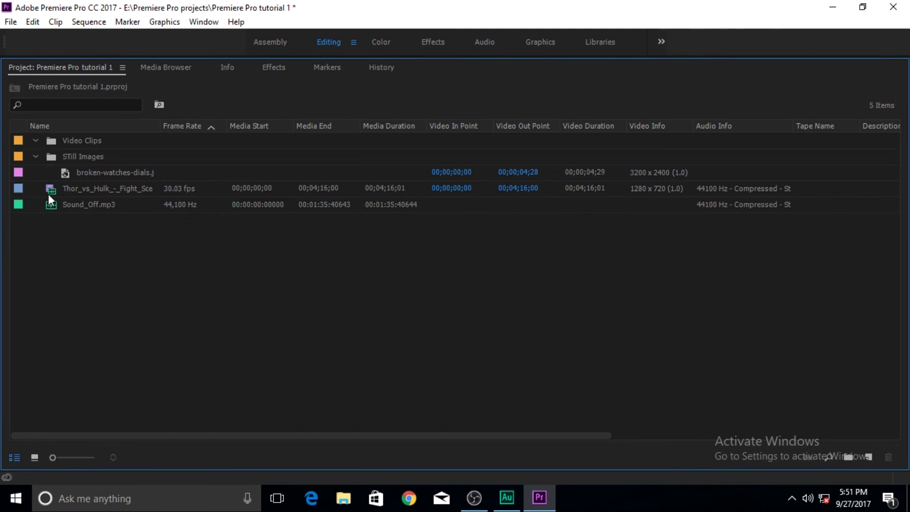
Step: Collapse the STill Images bin, select the Video Clips bin, and restore the full Editing workspace
{"action": "left_click", "coordinate": [36, 157]}
{"action": "left_click", "coordinate": [93, 179]}
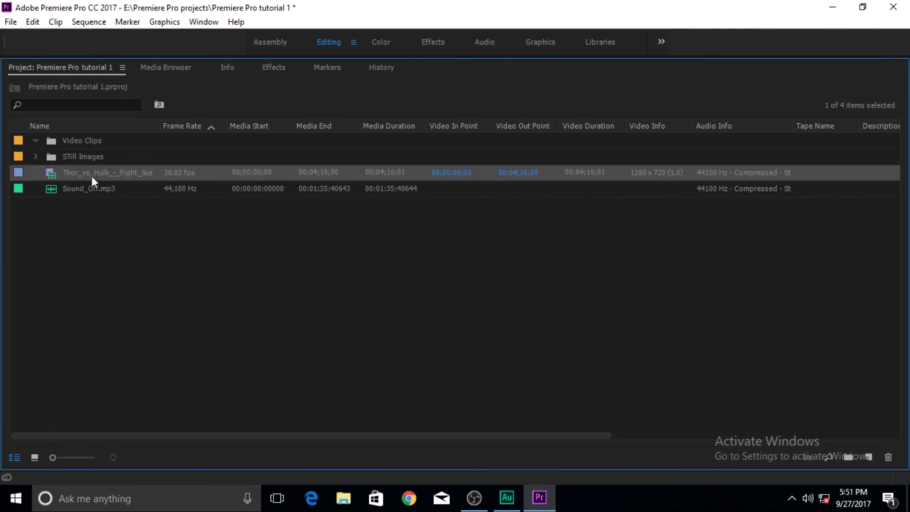
{"action": "left_click", "coordinate": [62, 141]}
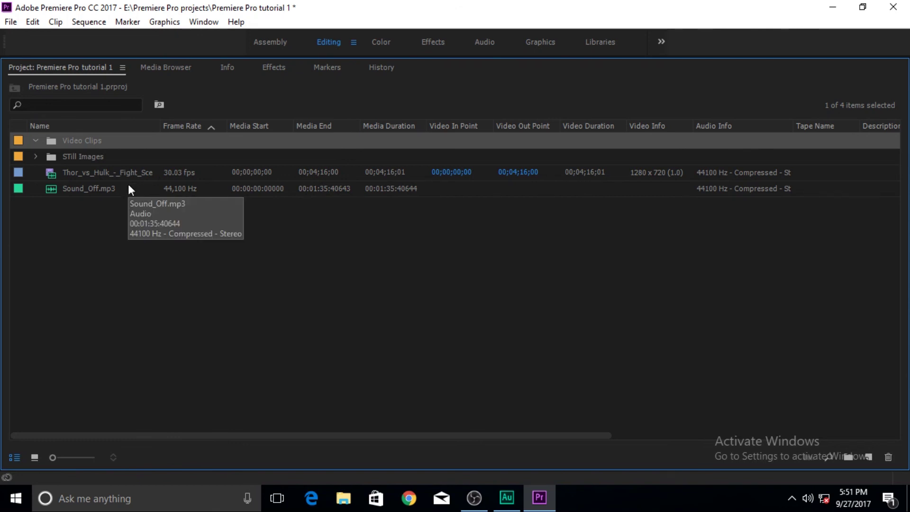
{"action": "key", "text": "grave"}
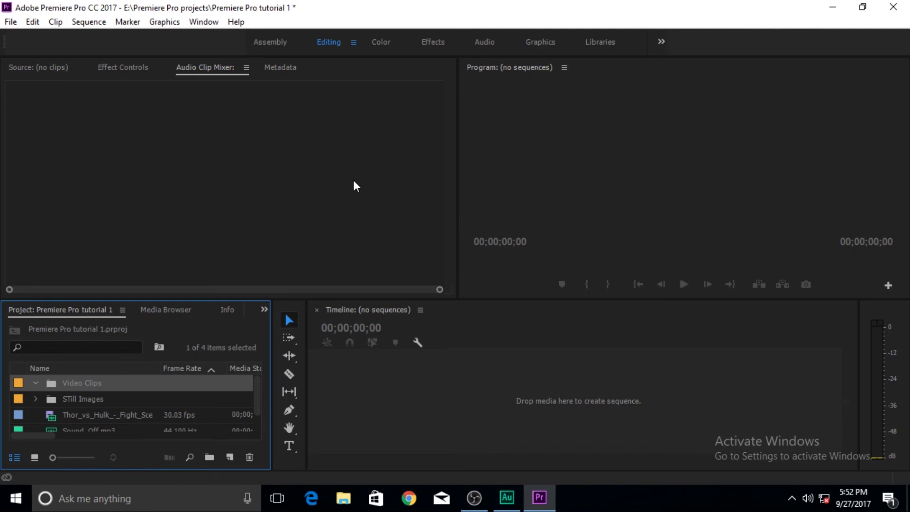
Step: Close Premiere Pro, bringing up the save prompt for 'Premiere Pro tutorial 1.prproj'
{"action": "left_click", "coordinate": [893, 6]}
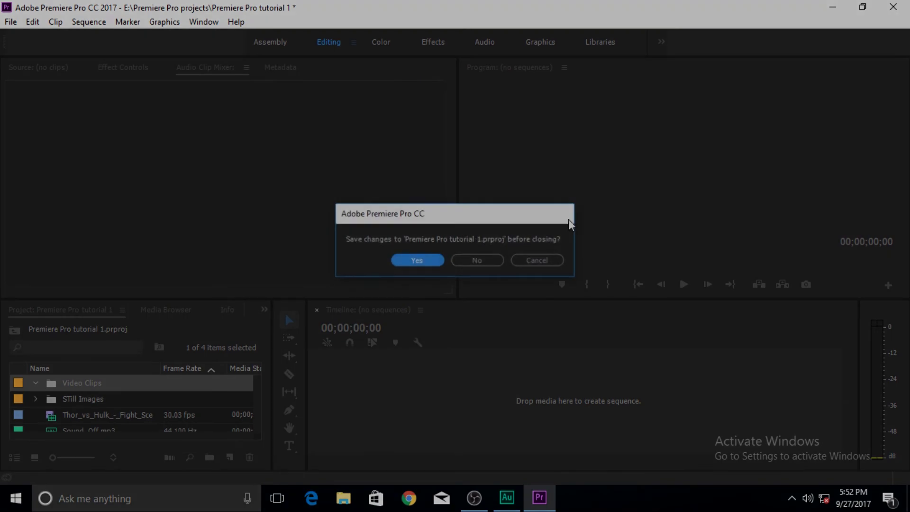